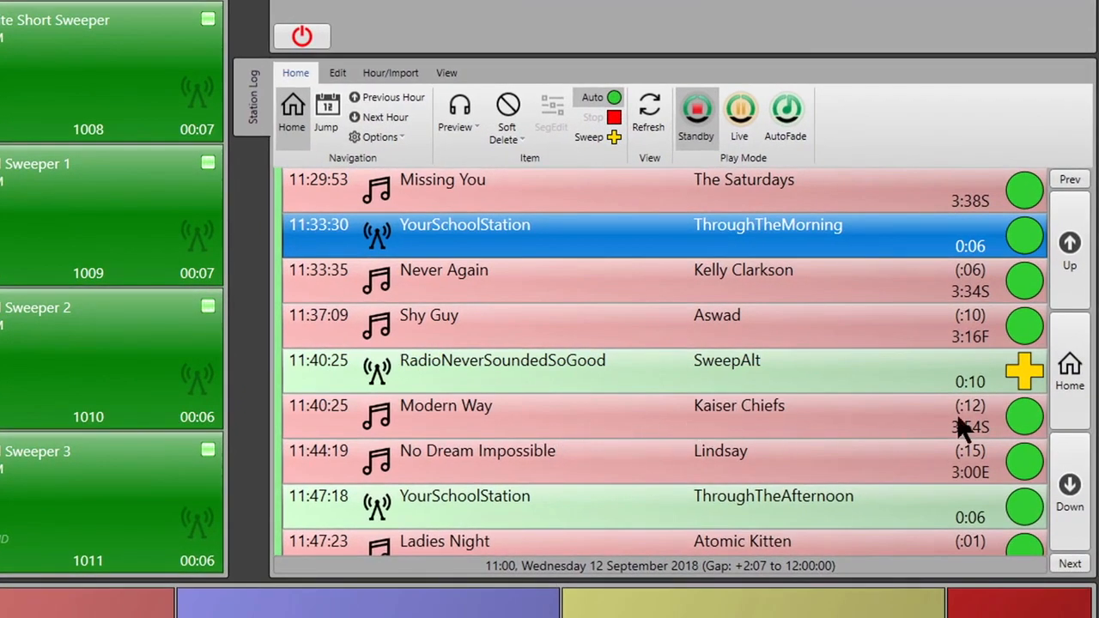
Review the start of the 11:00 hour in the station log, selecting its start jingle, voice link and first sweeper
click(1067, 369)
scroll(735, 387, up, 10)
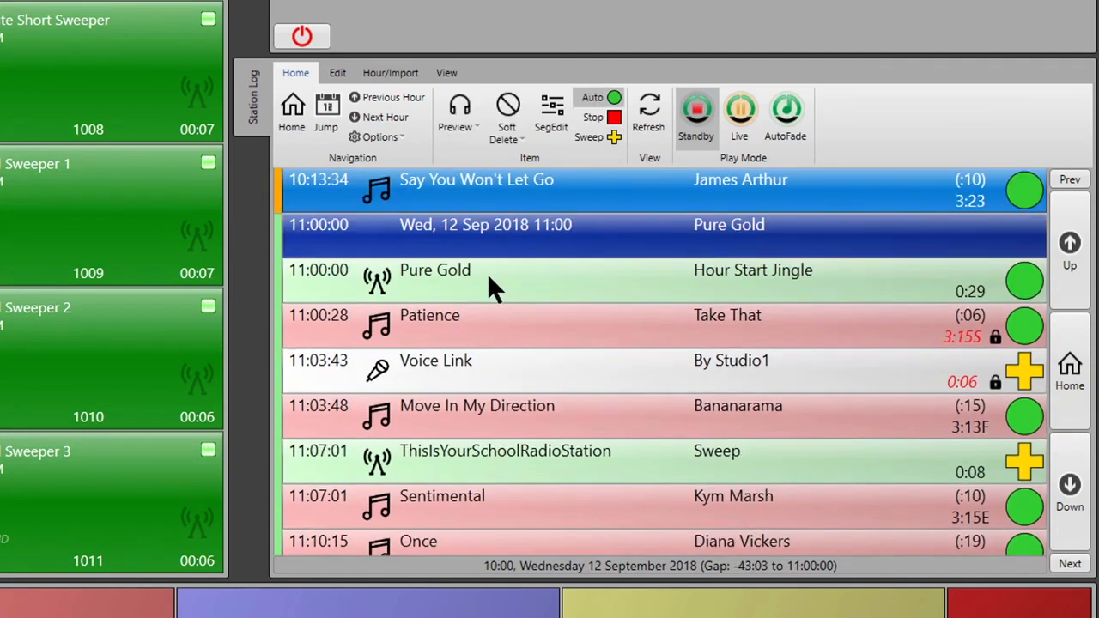
click(468, 277)
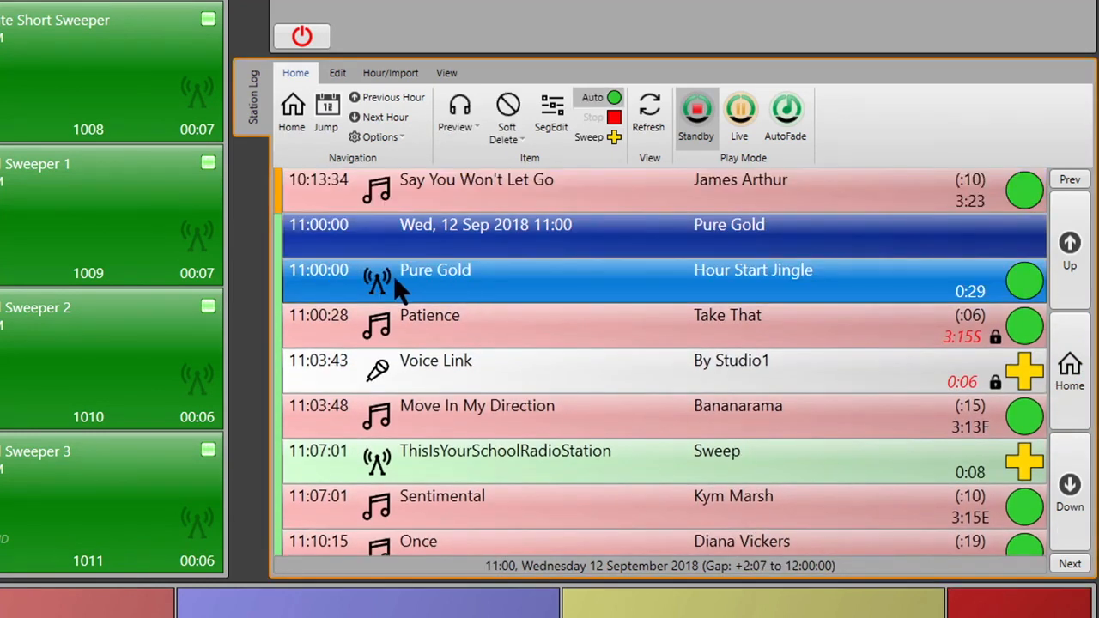
click(536, 371)
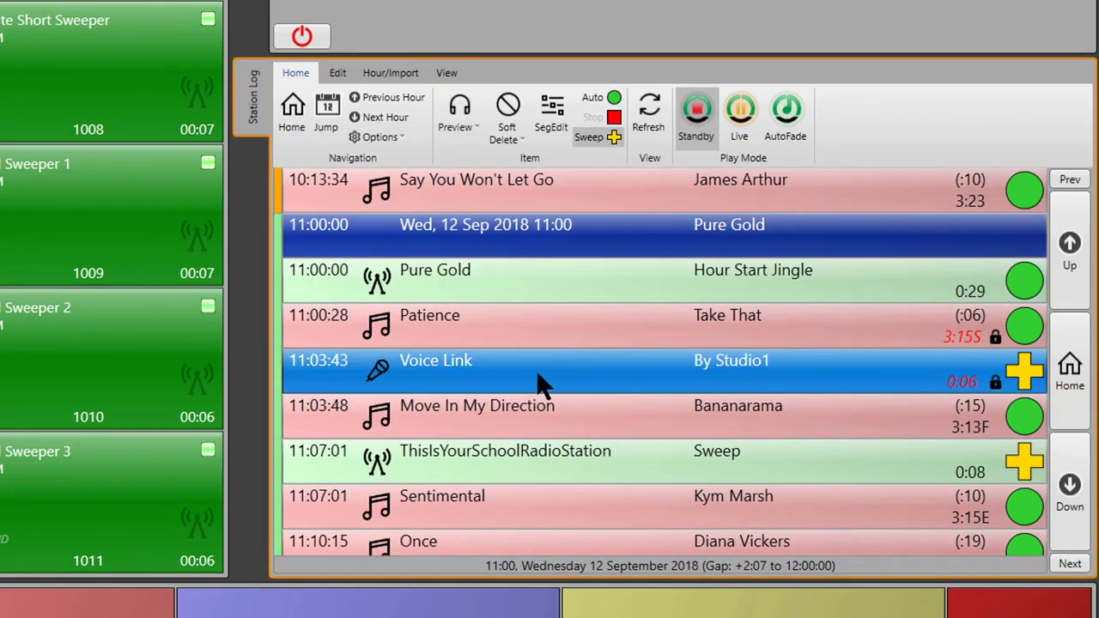
click(547, 469)
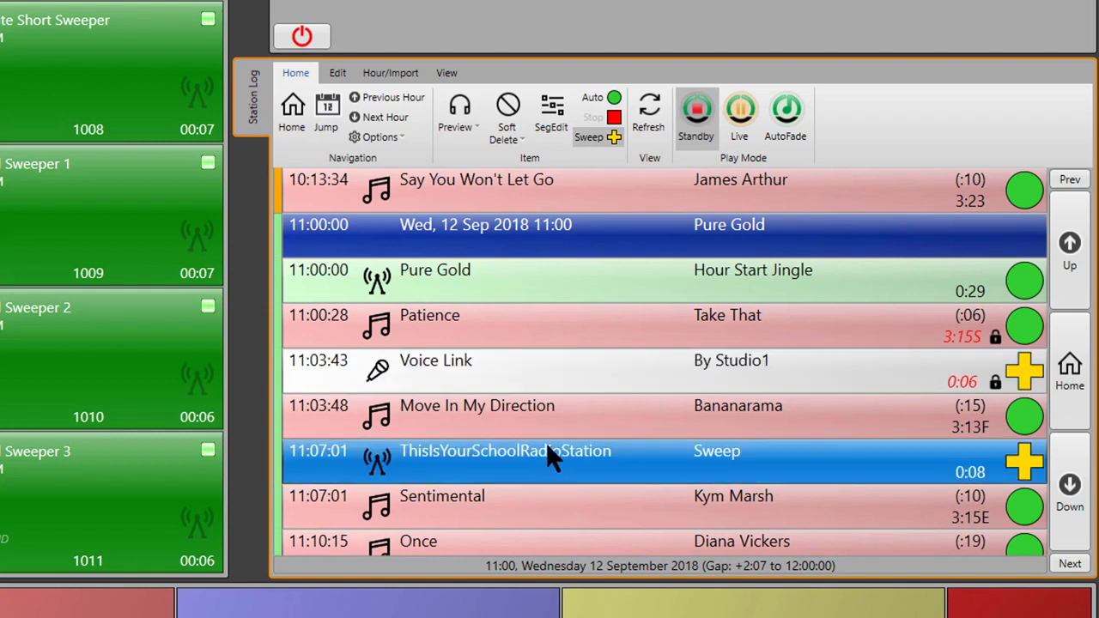
View the Voice Link's transitions with its neighbouring songs in the Segue Editor and close the editor
click(510, 380)
click(552, 114)
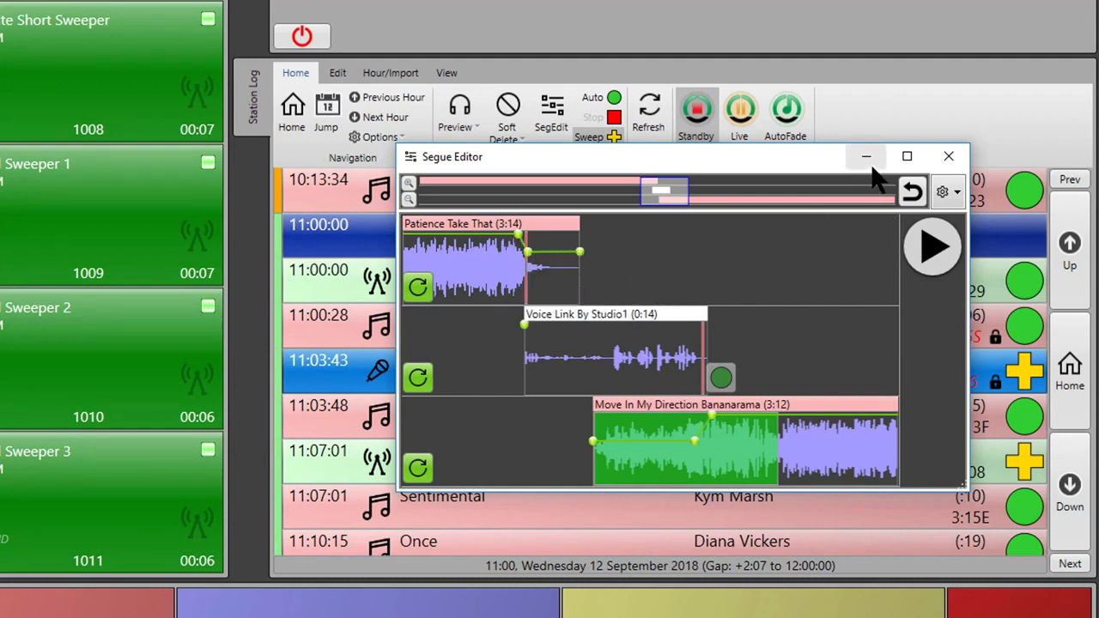
click(951, 160)
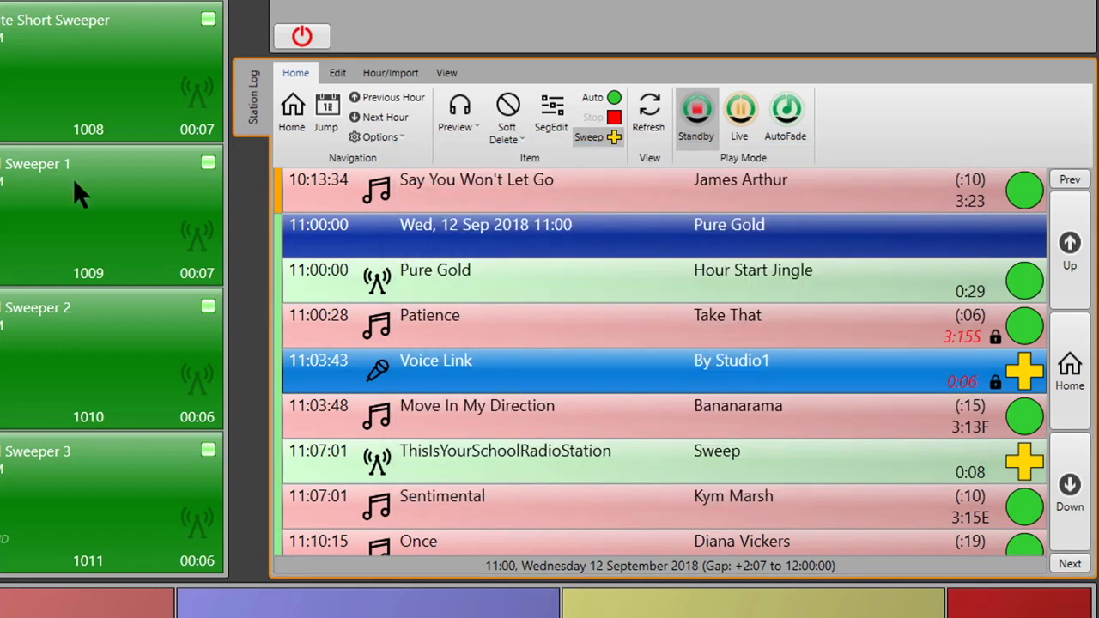
Browse the station log across the 10:00 and 11:00 hours to examine where the 11:00 hour begins
scroll(417, 238, up, 4)
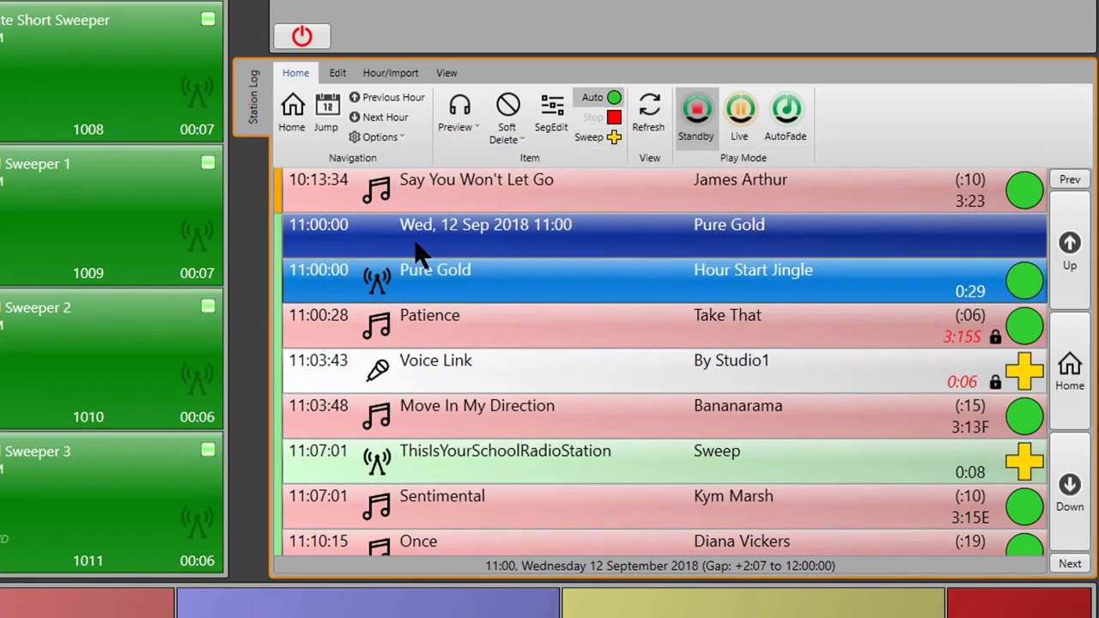
scroll(429, 245, up, 4)
scroll(508, 386, up, 12)
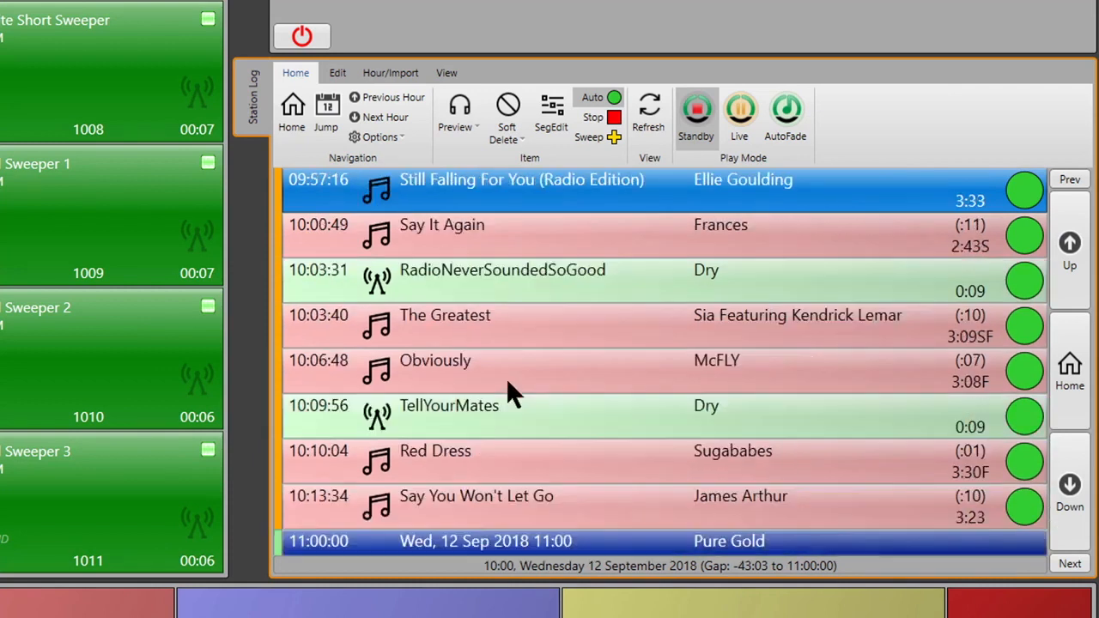
scroll(603, 337, down, 6)
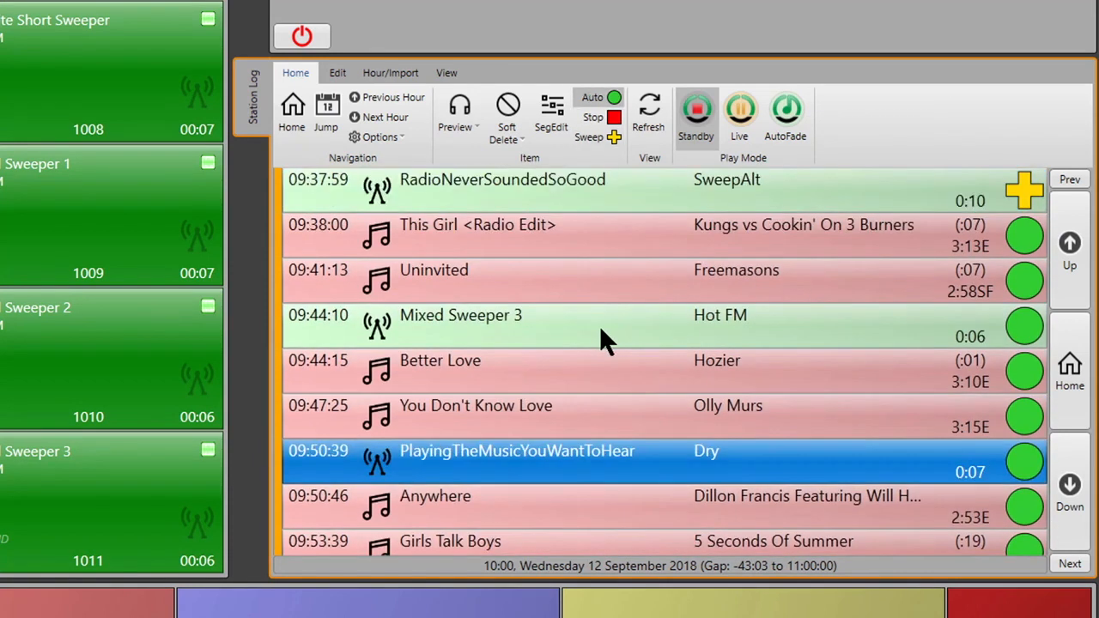
scroll(601, 330, down, 16)
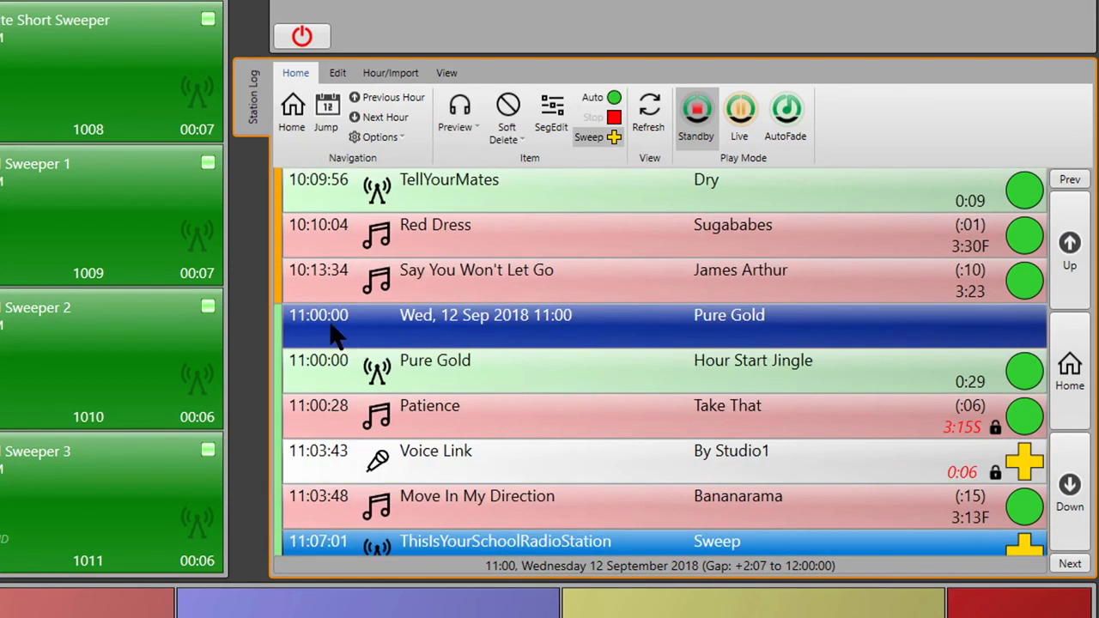
scroll(635, 485, down, 5)
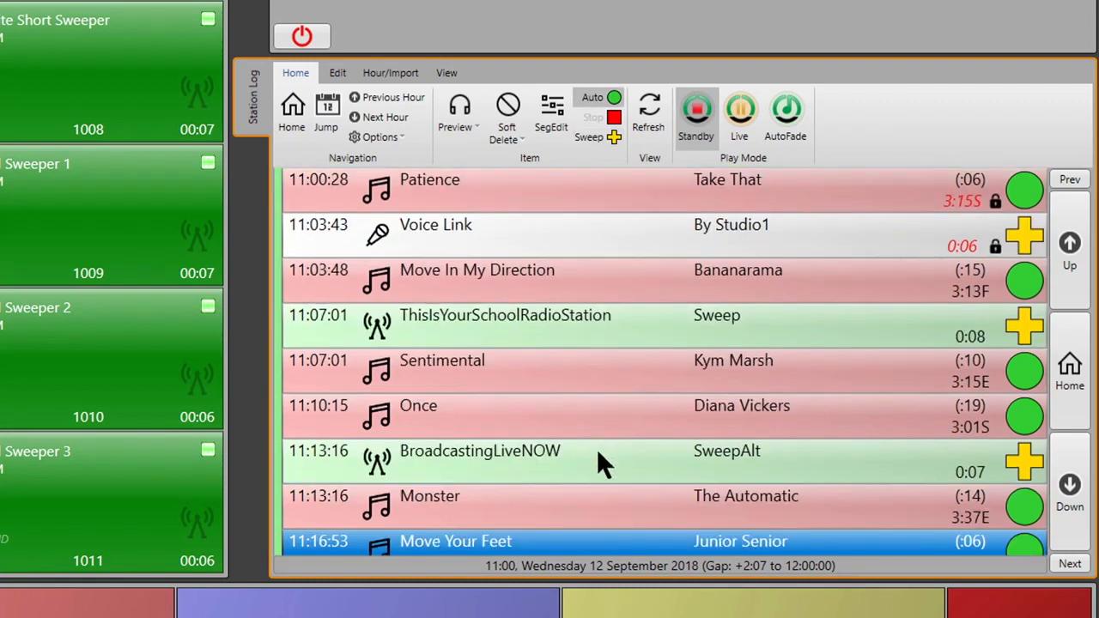
Start exporting the entire 11:00 Pure Gold hour to a multitrack editor file of type Audacity Project File (*.aup)
click(1071, 182)
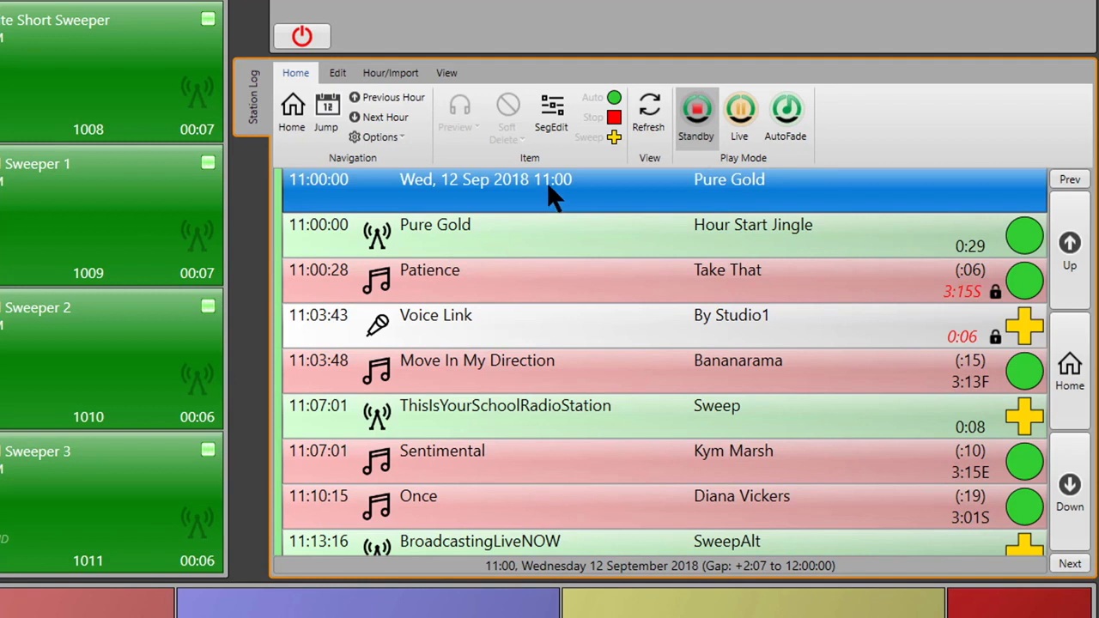
right_click(459, 192)
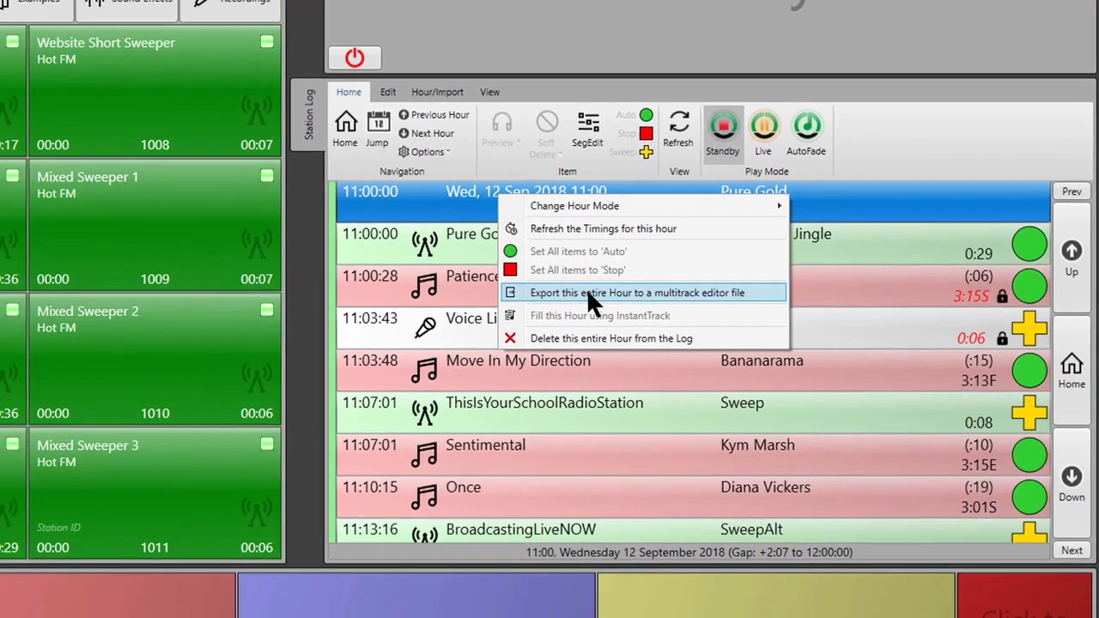
click(552, 287)
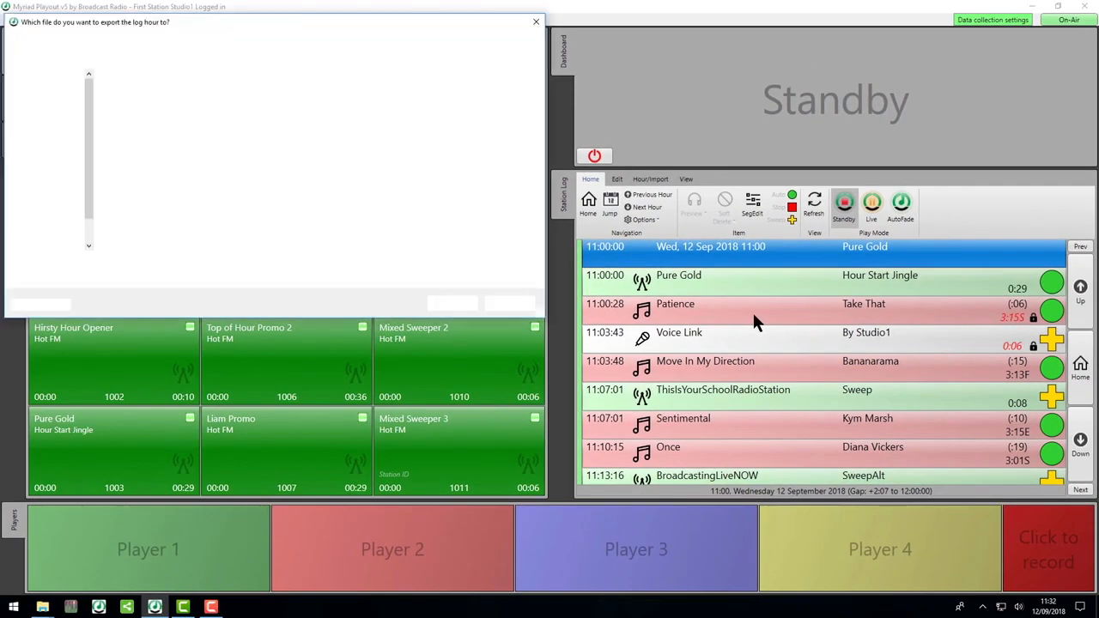
drag(196, 28, 503, 74)
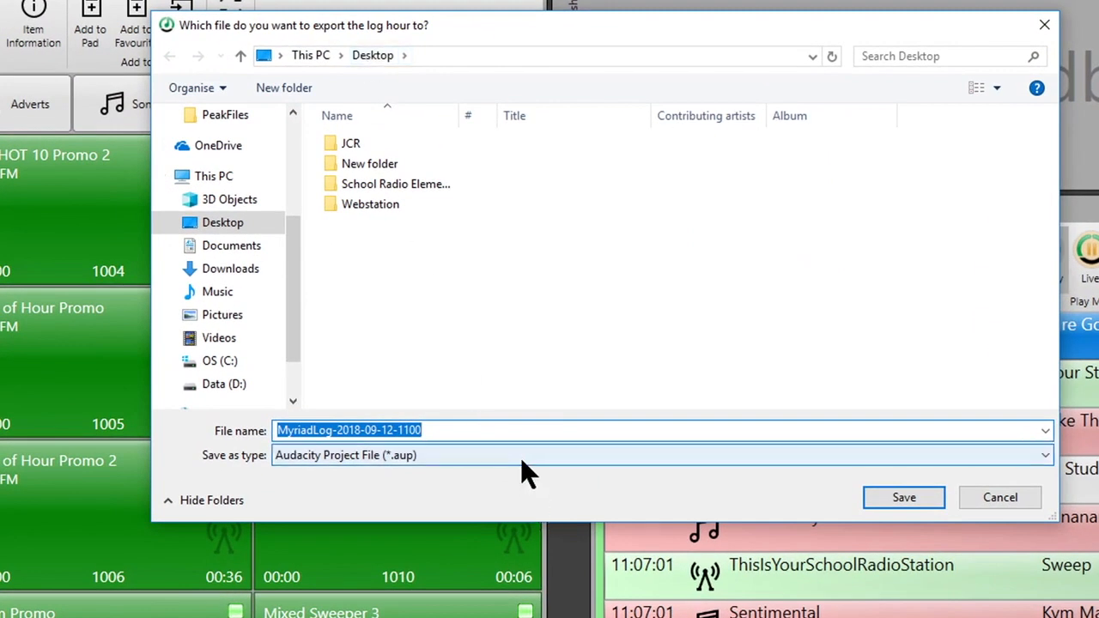
click(522, 459)
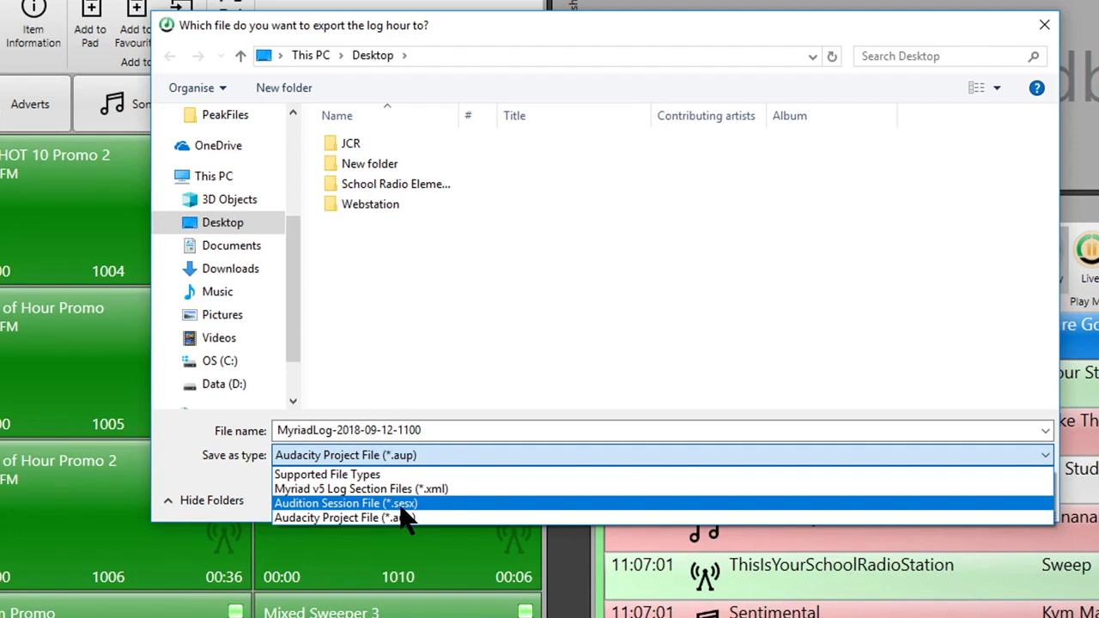
click(464, 516)
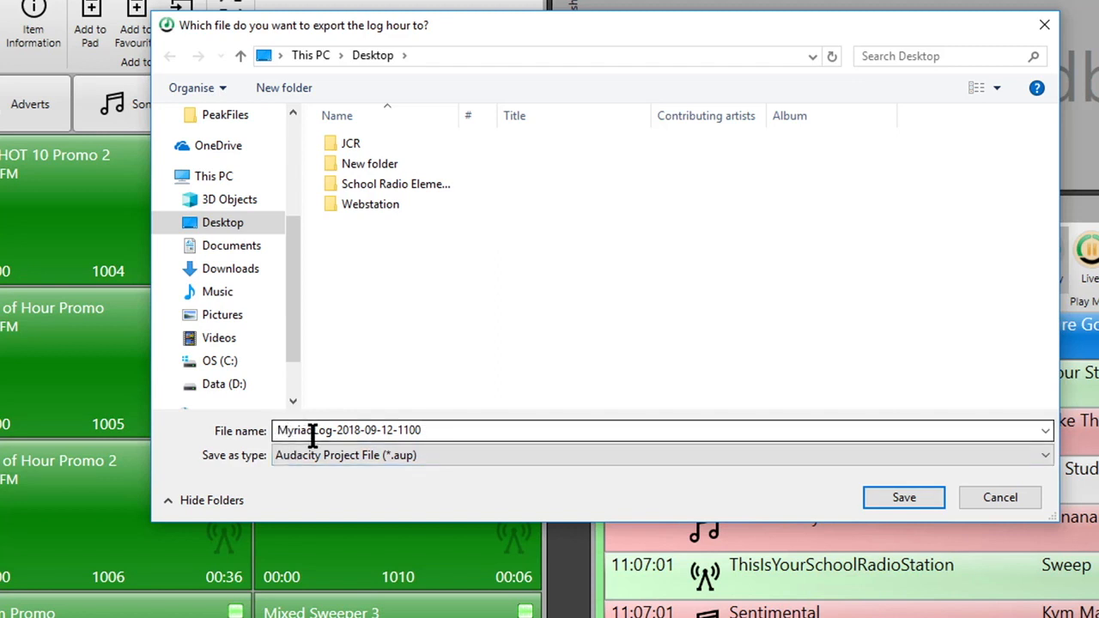
Name the export file Pure-Gold and save it to the Desktop
click(454, 436)
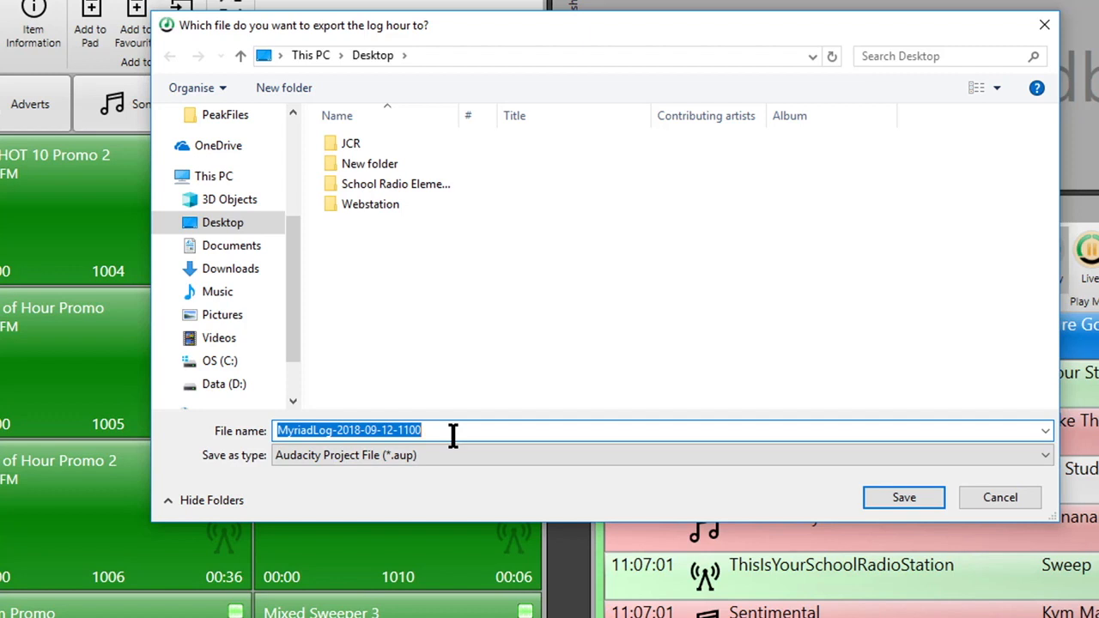
text(Pure)
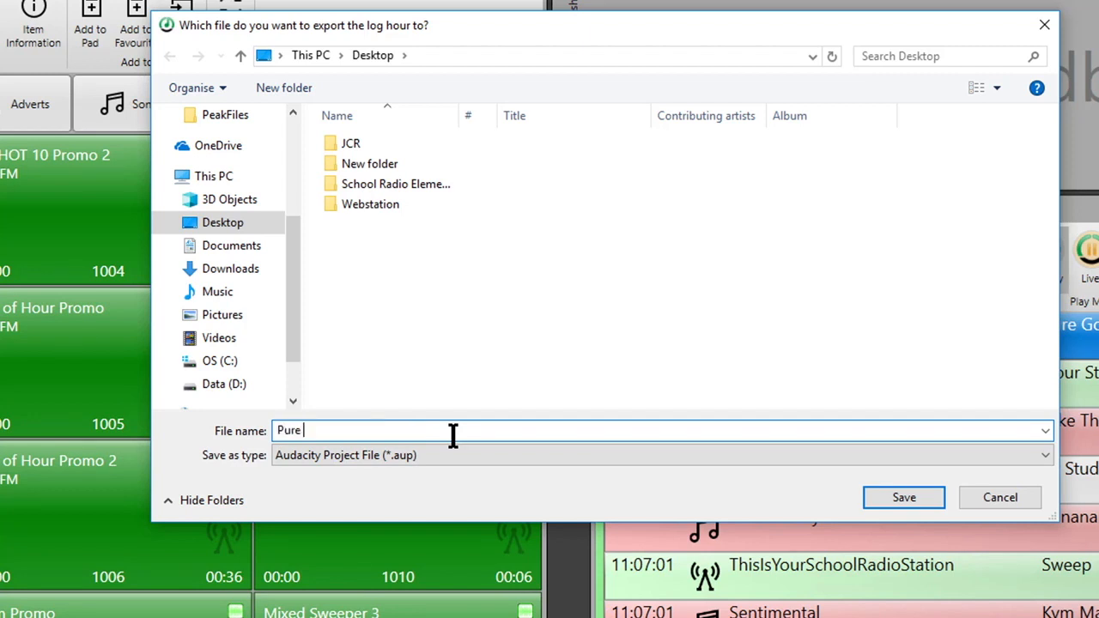
key(BackSpace)
text(-Gold)
click(891, 497)
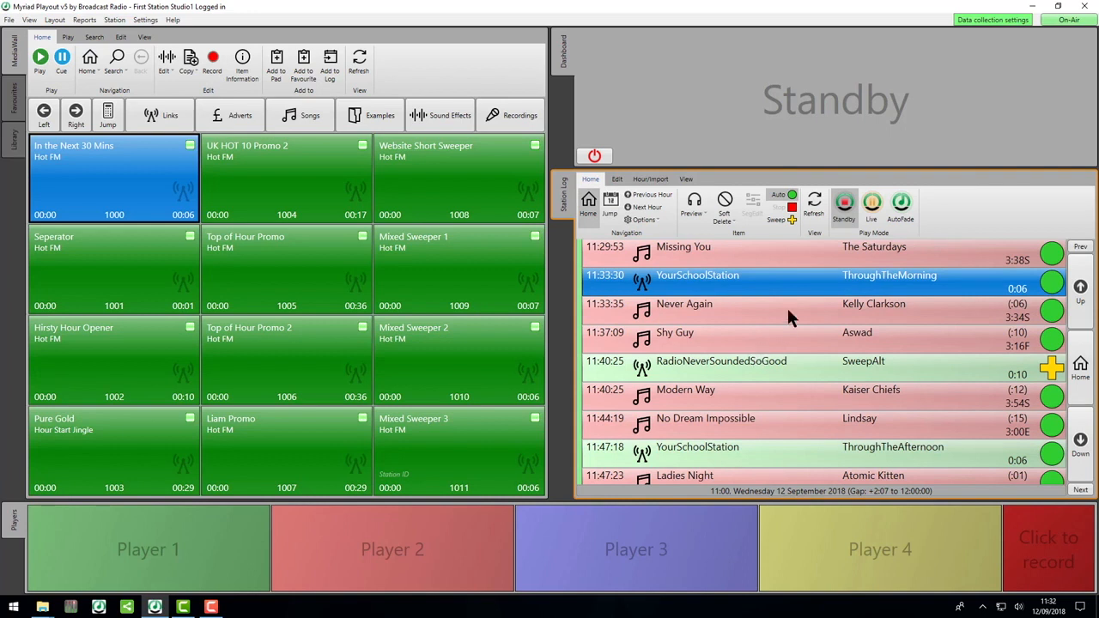
Minimise the playout window and locate the exported Pure-Gold project file on the desktop
click(1033, 8)
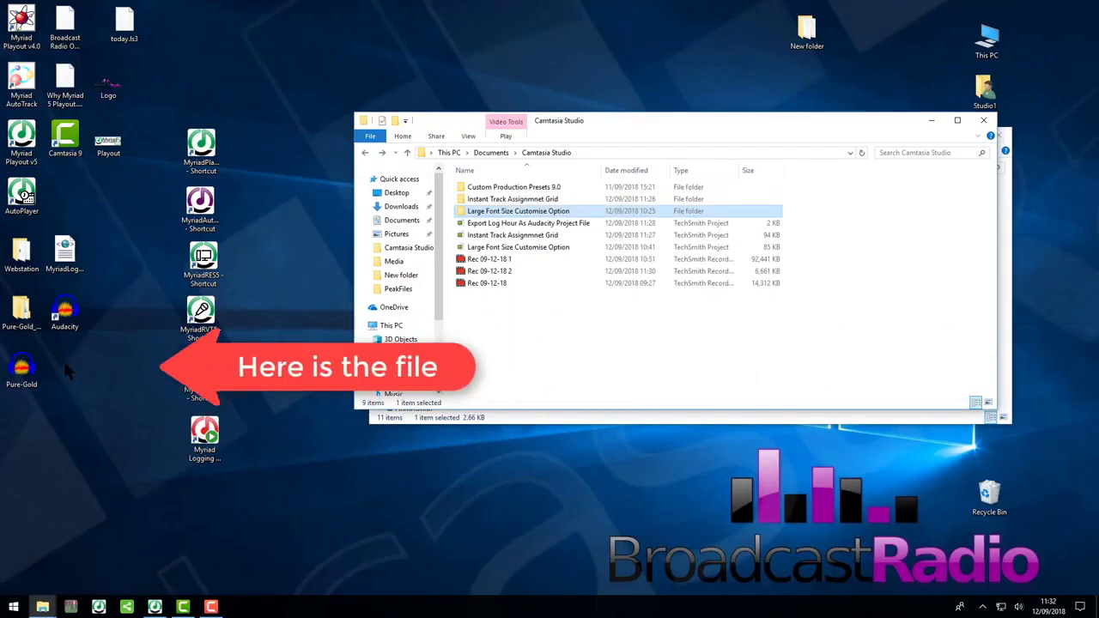
click(27, 367)
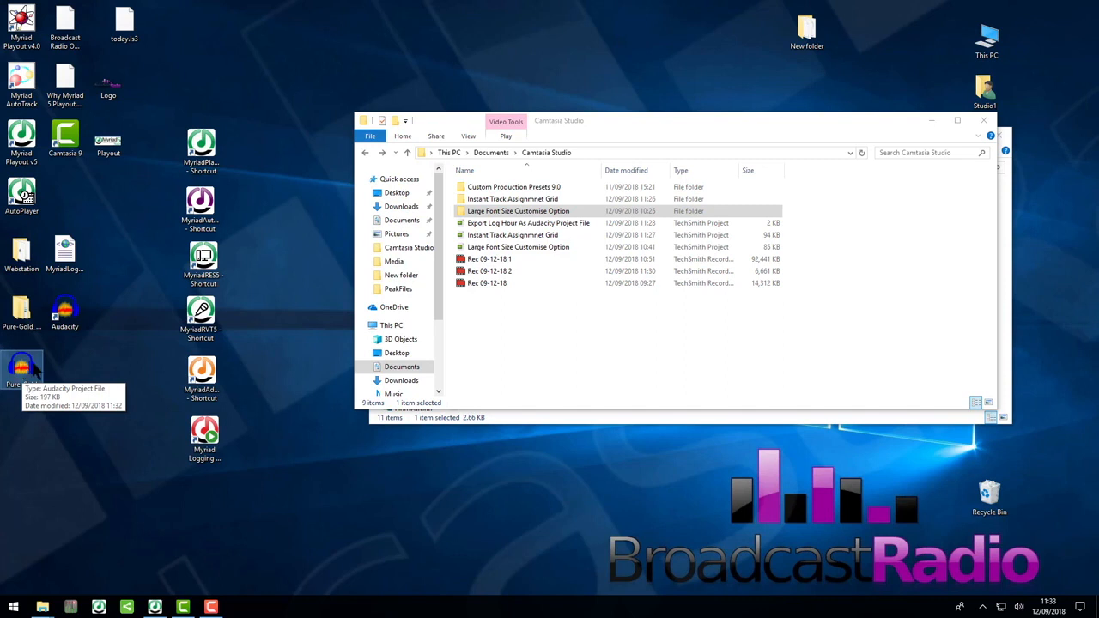
click(24, 370)
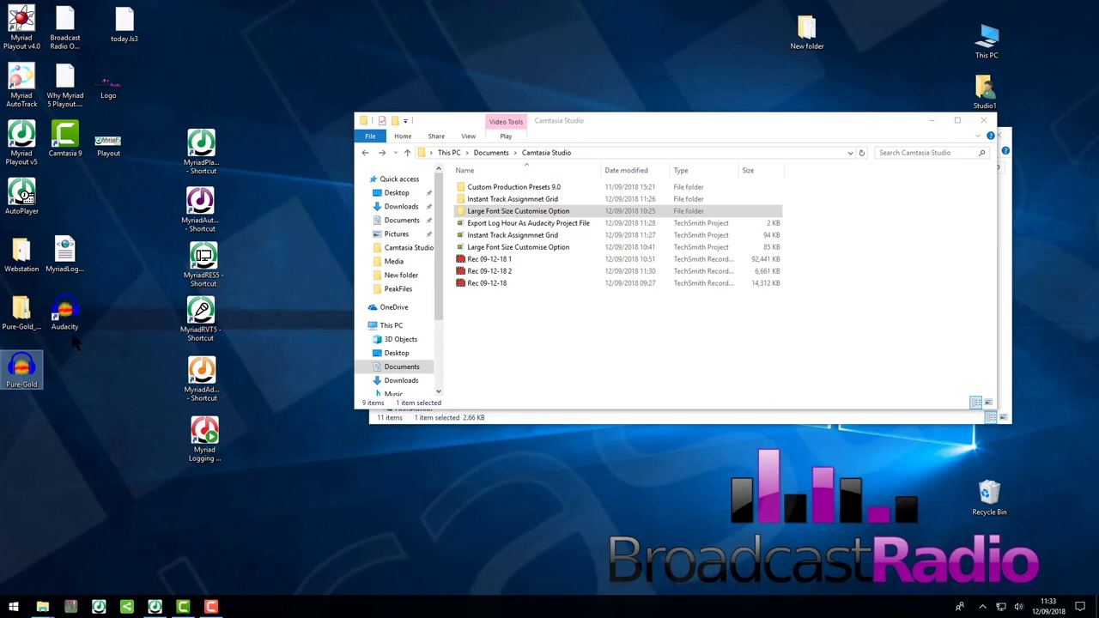
Switch to the browser to view the Audacity website, and minimise the browser window
key(alt+Tab)
click(470, 364)
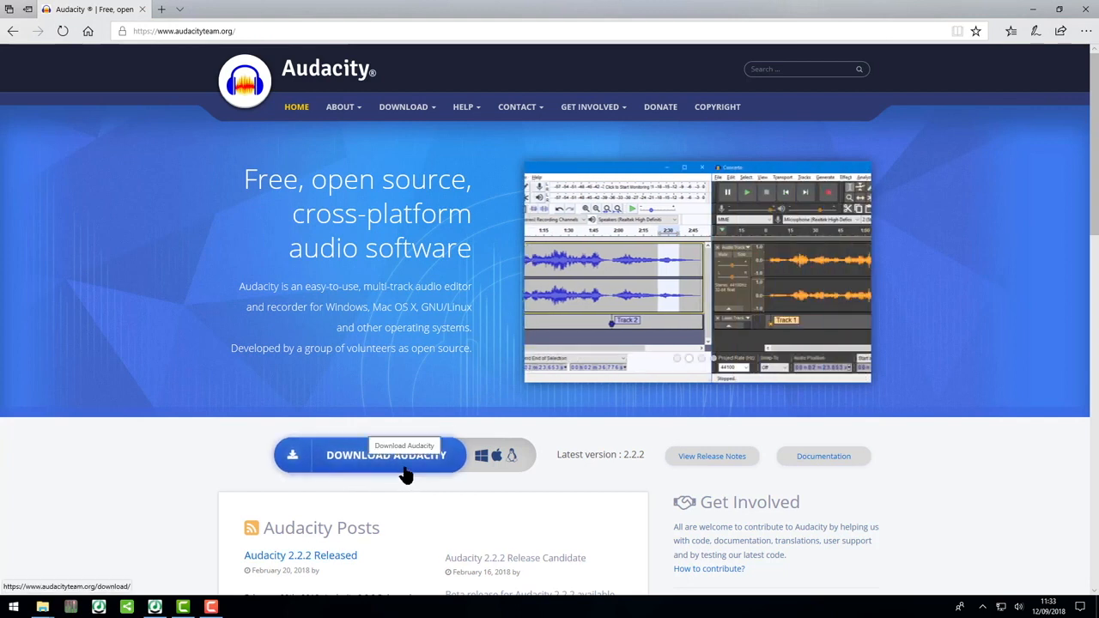
click(1035, 9)
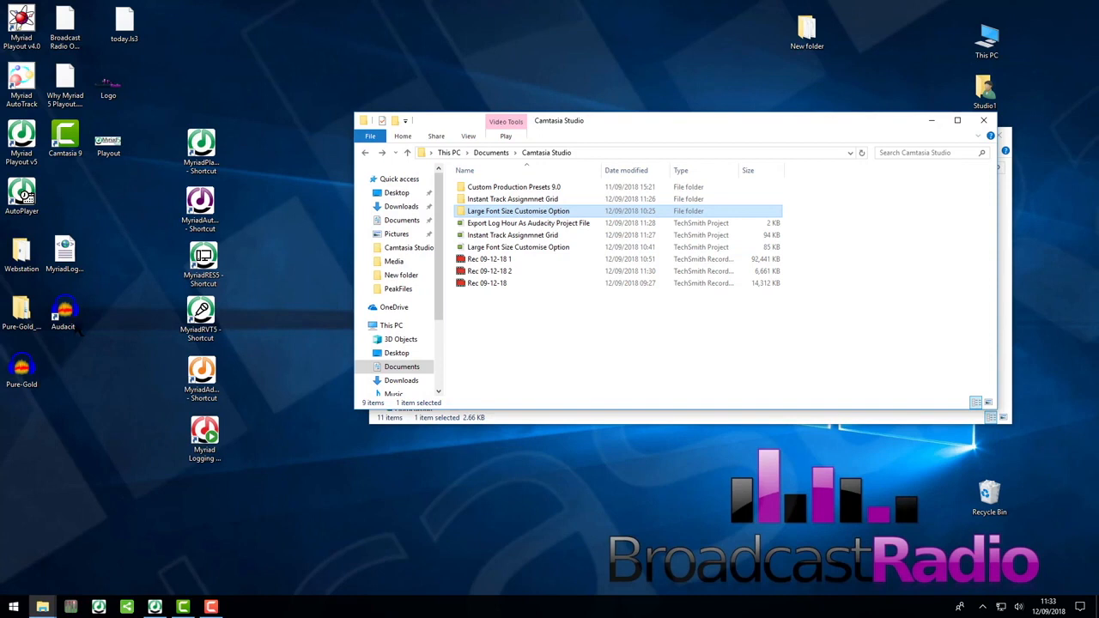
Launch Audacity from the desktop and dismiss its welcome message
click(69, 316)
double_click(69, 316)
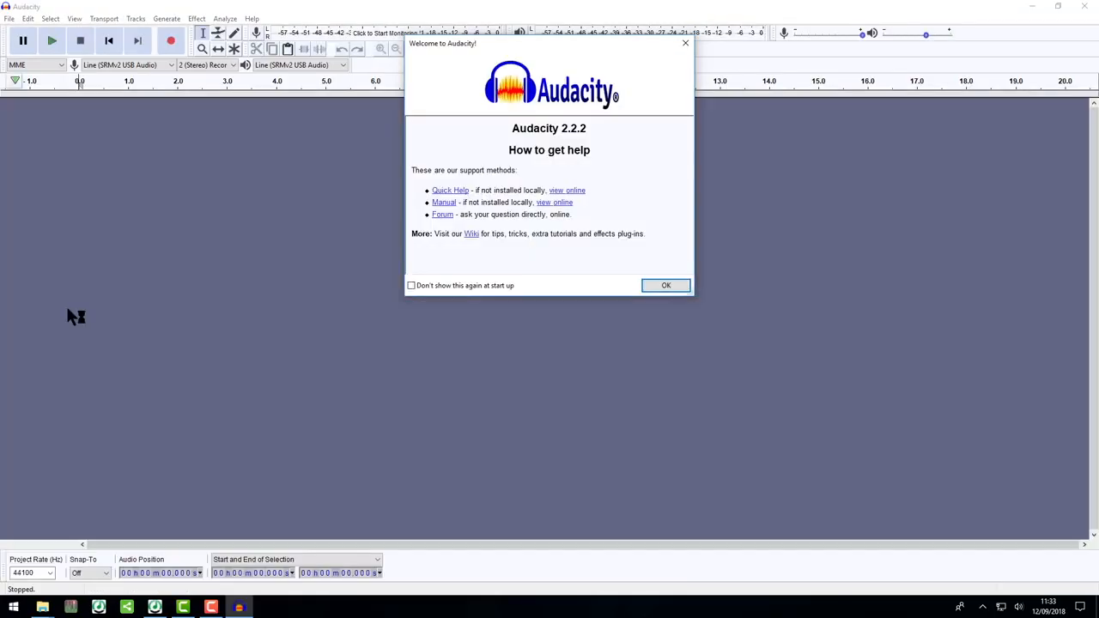
click(662, 289)
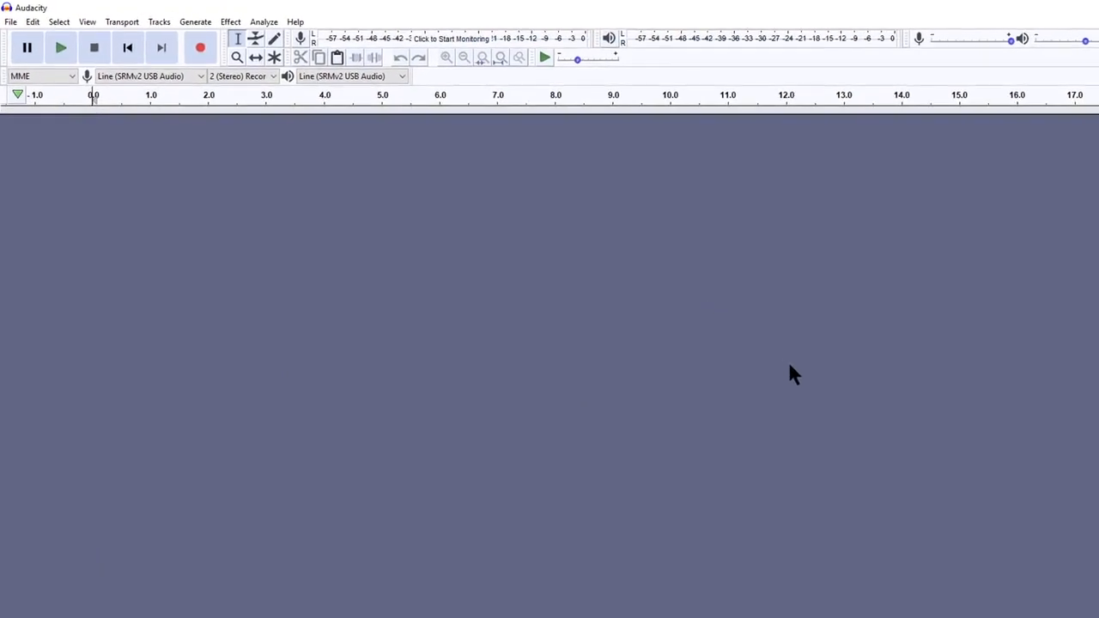
Open the Pure-Gold project from the Desktop in Audacity and regenerate its missing alias summary files
click(10, 24)
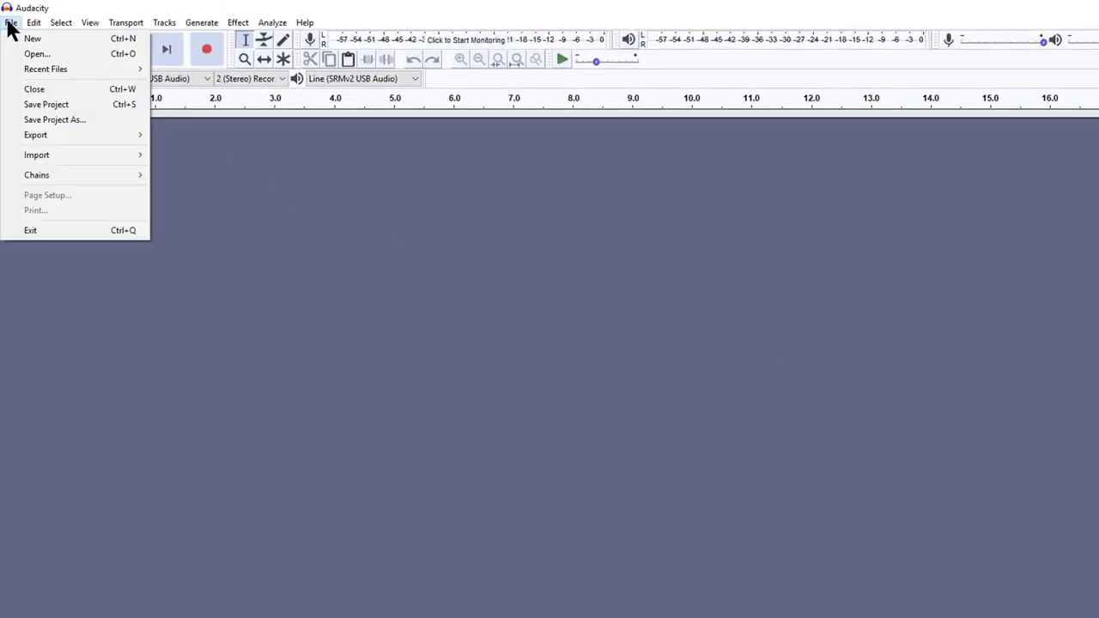
click(47, 57)
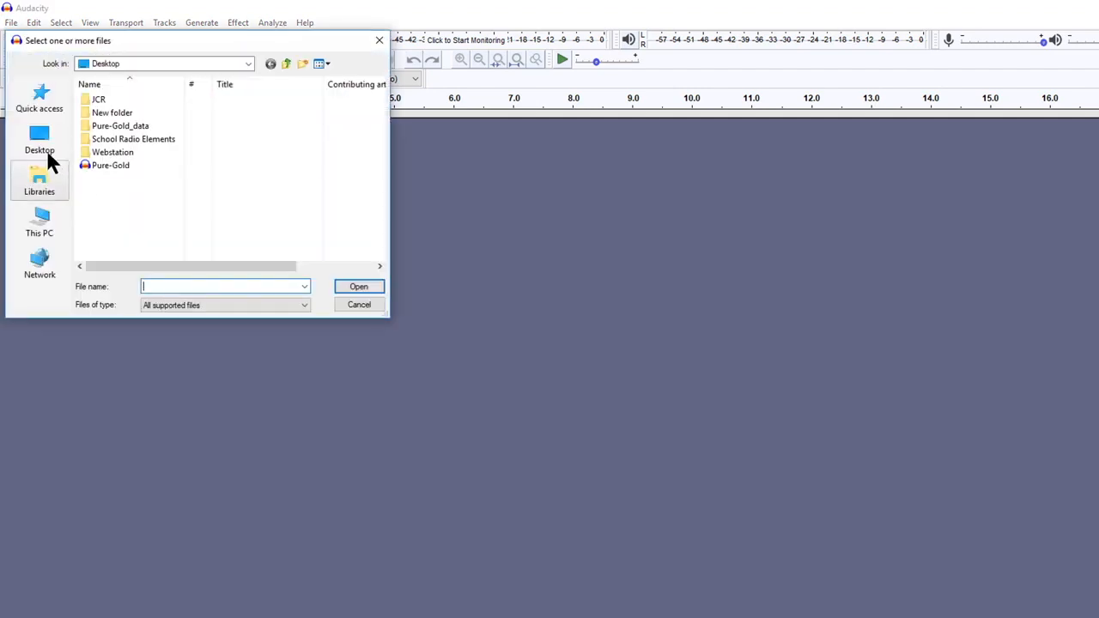
click(118, 172)
click(359, 286)
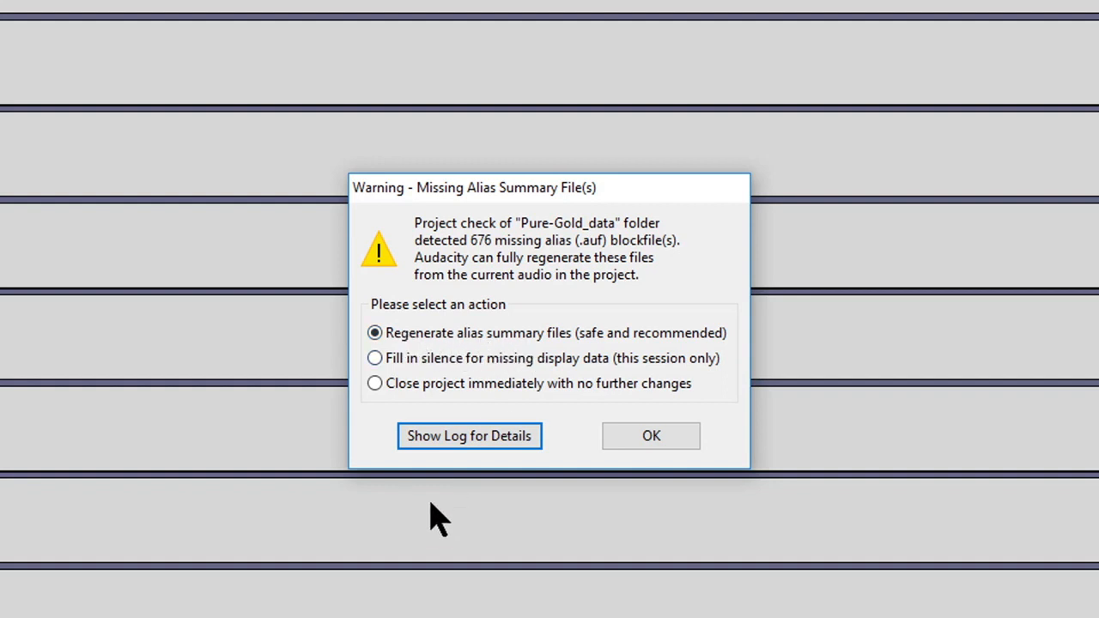
click(648, 438)
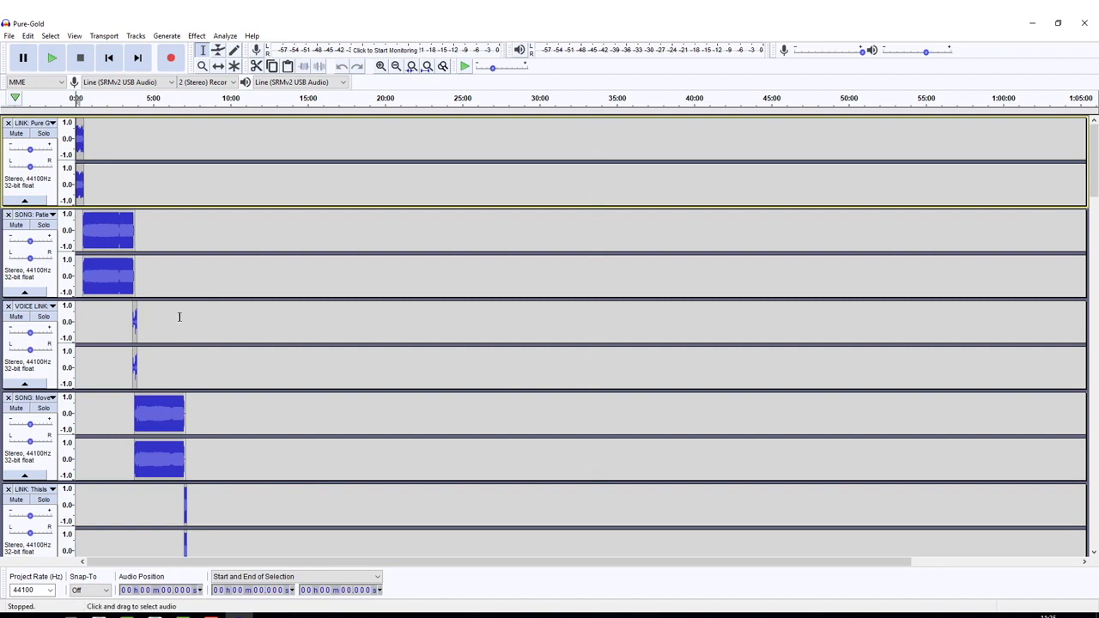
Look through the project's link, song and voice link tracks to examine how the hour is laid out
scroll(205, 321, down, 1)
scroll(204, 321, down, 5)
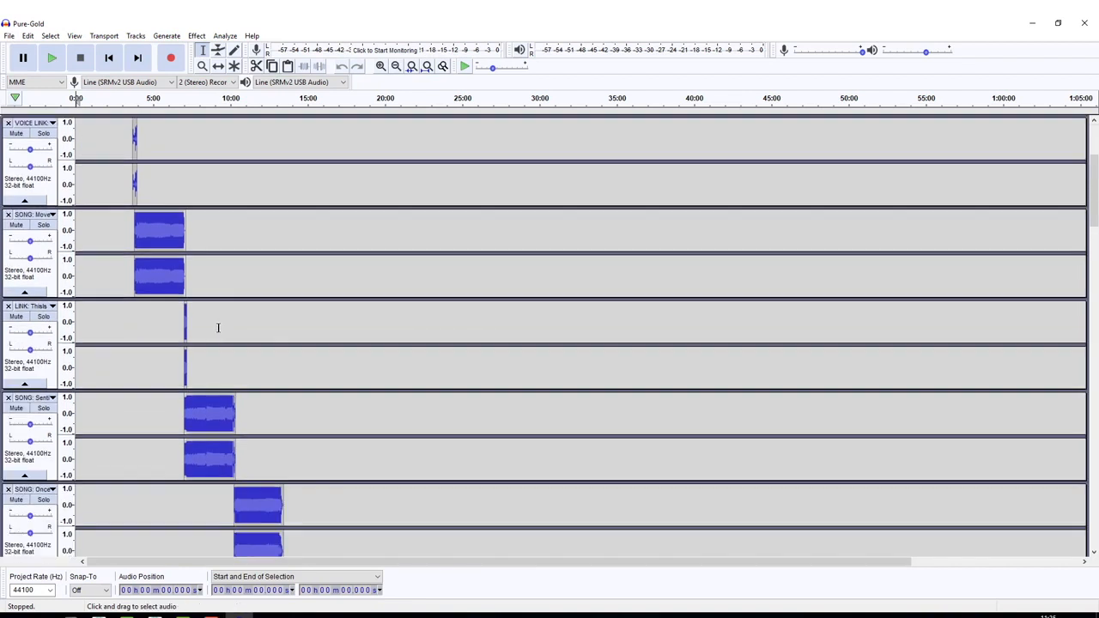
scroll(309, 346, up, 6)
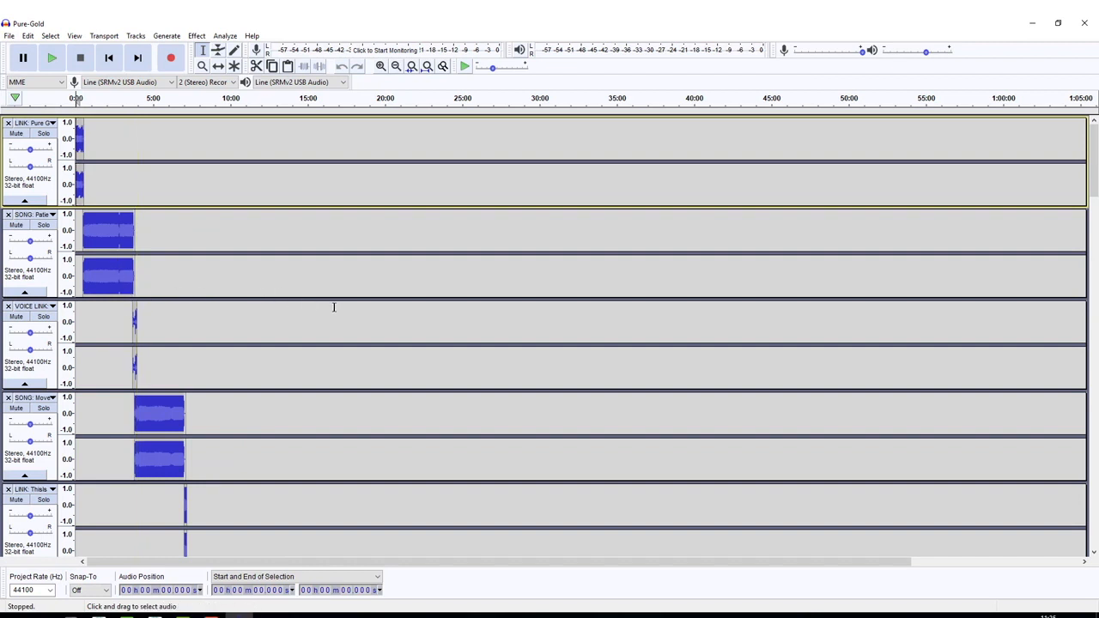
key(shift)
scroll(266, 294, down, 1)
scroll(266, 294, up, 1)
Zoom in on the transitions between the first songs and the voice link, and show the clips' volume envelopes with the Envelope tool
click(202, 66)
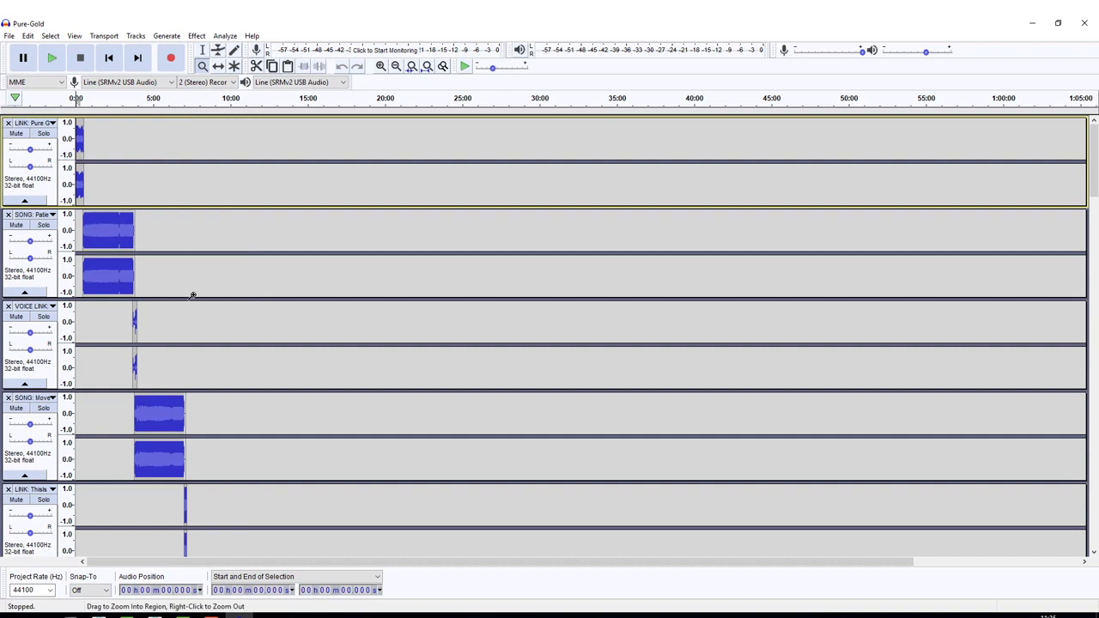
click(199, 292)
click(180, 271)
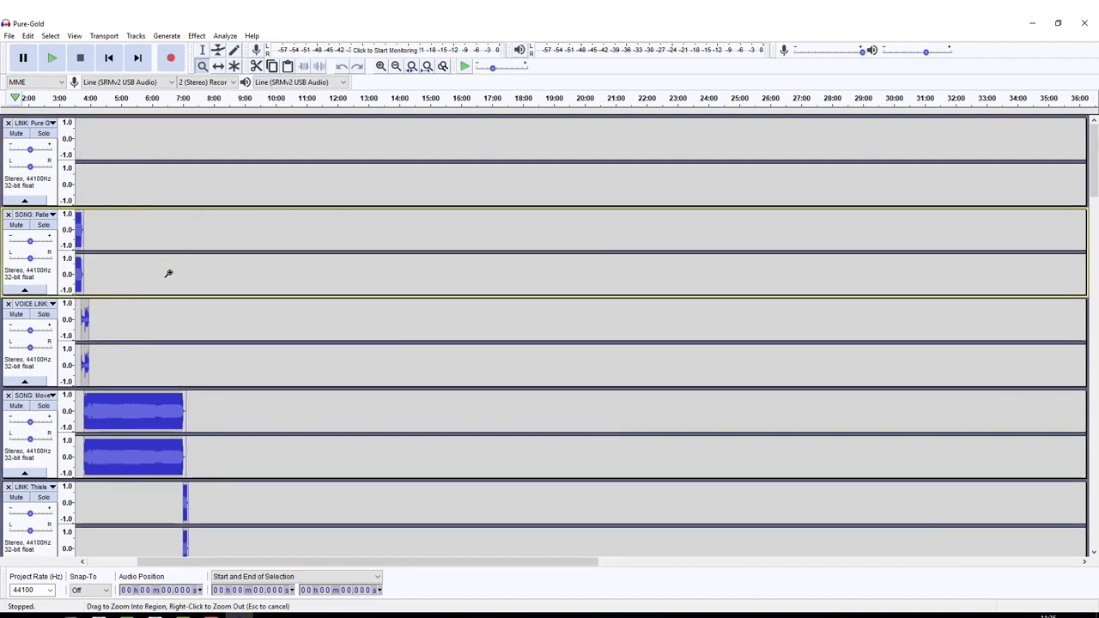
click(163, 272)
click(121, 275)
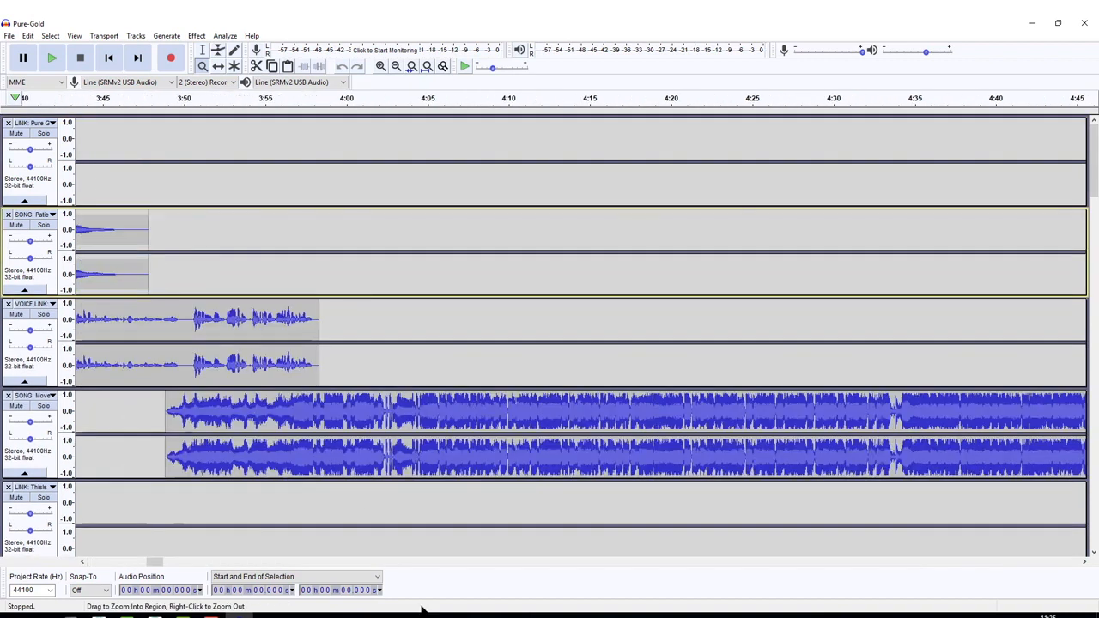
scroll(305, 558, right, 10)
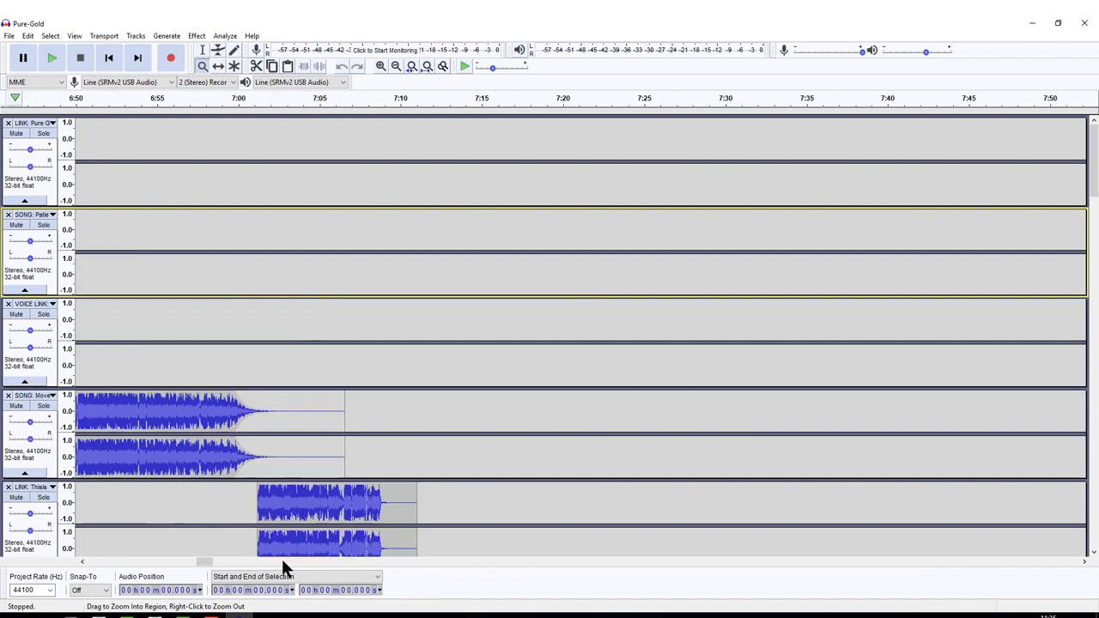
drag(215, 566, 150, 561)
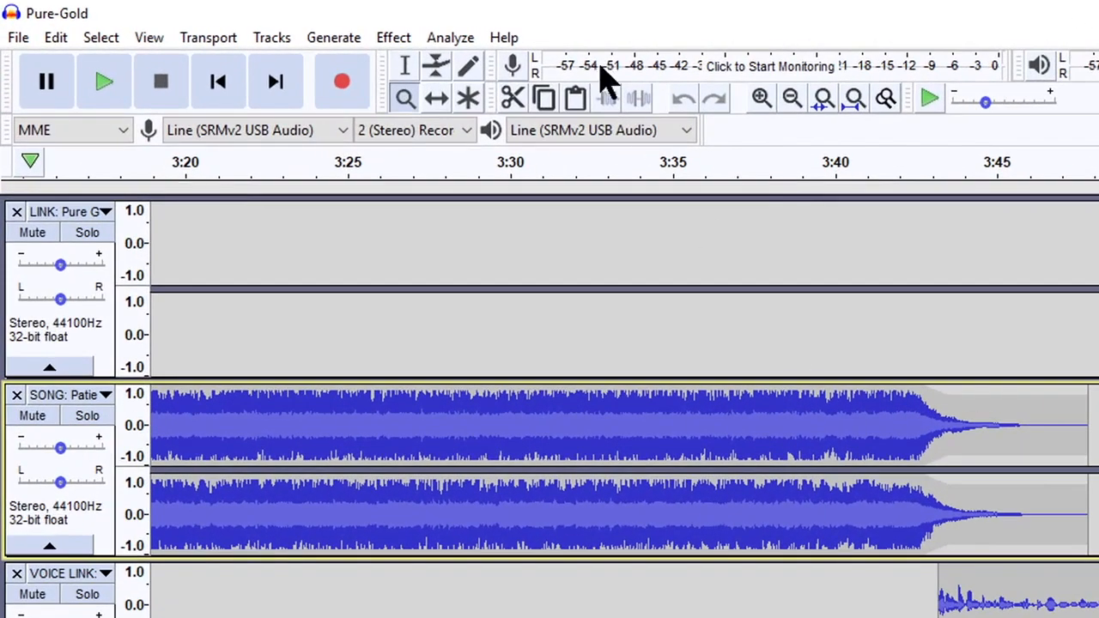
click(438, 77)
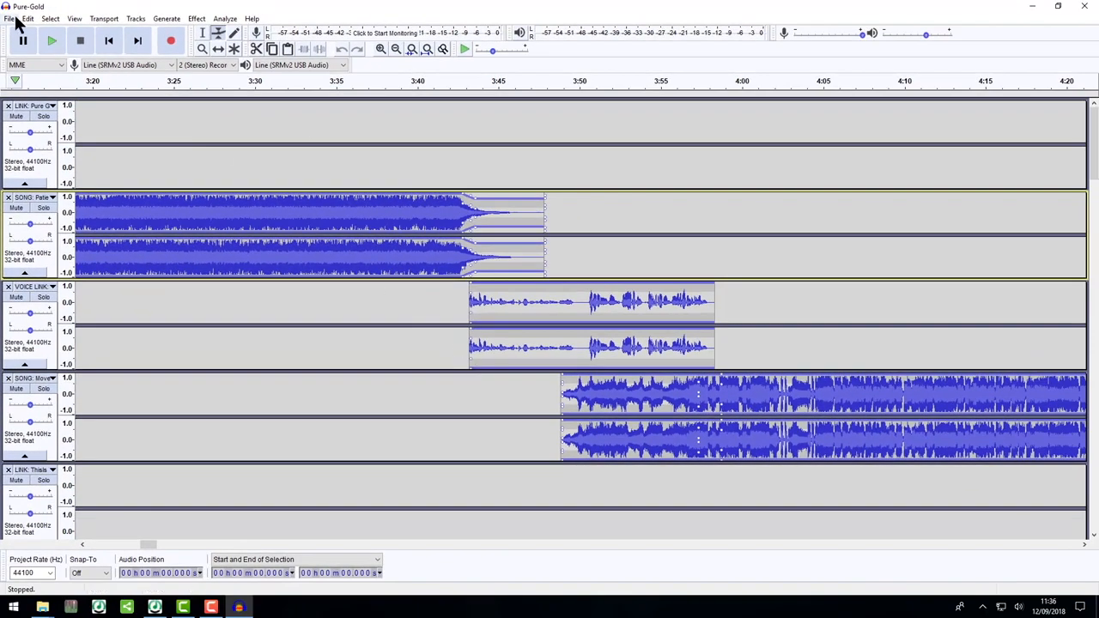
Export the project as a 16-bit PCM WAV file named Pure-Gold to the Desktop, accepting the stereo mixdown and leaving the metadata tags empty
click(11, 18)
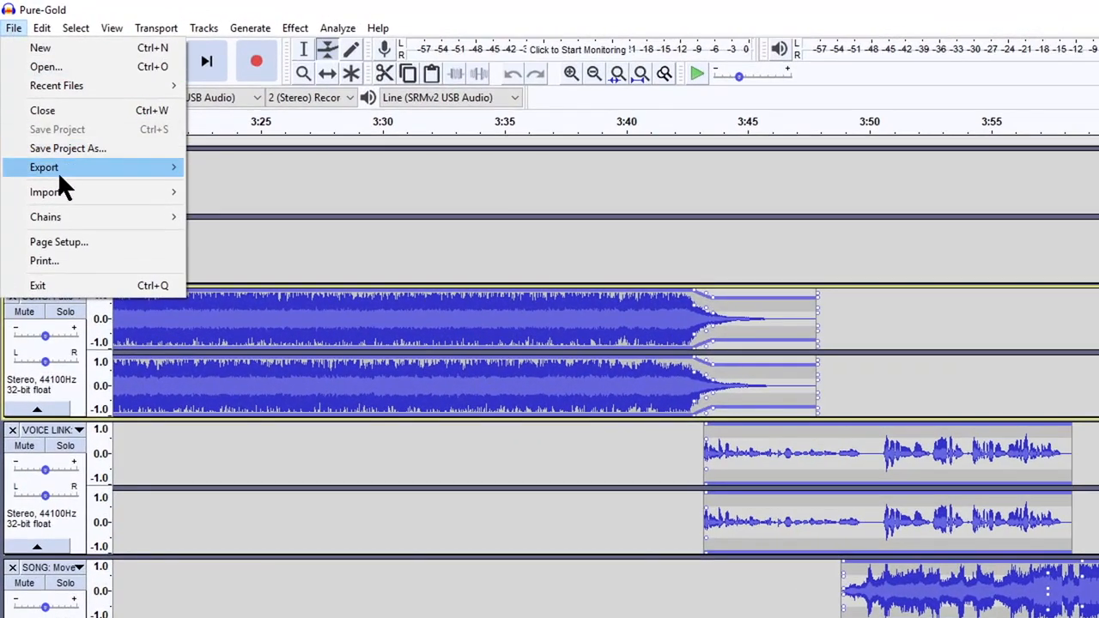
mouse_move(60, 168)
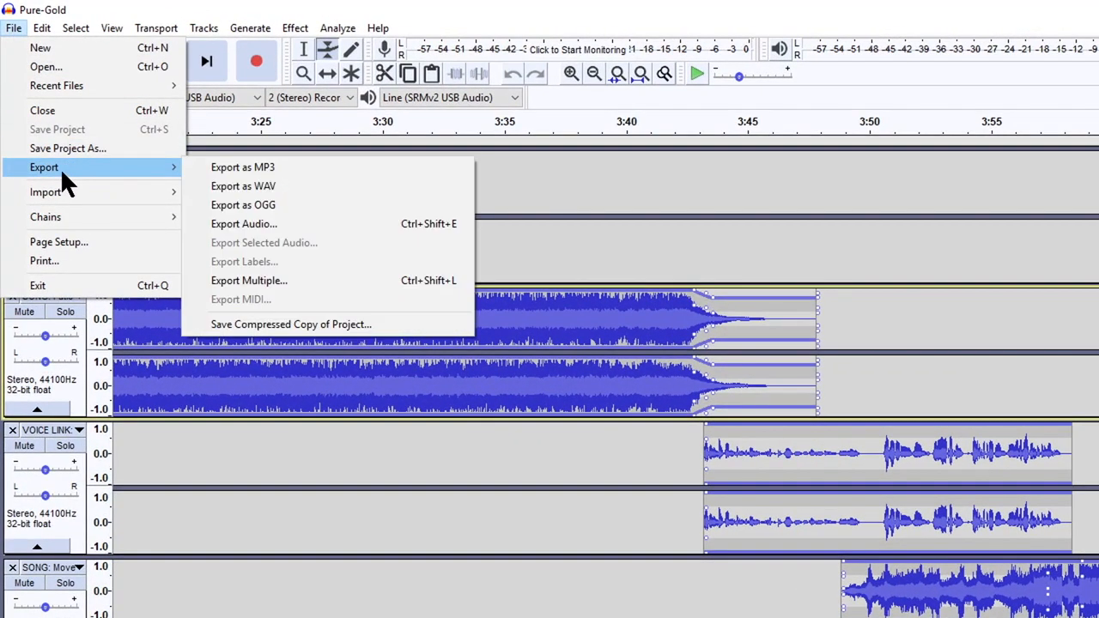
click(283, 186)
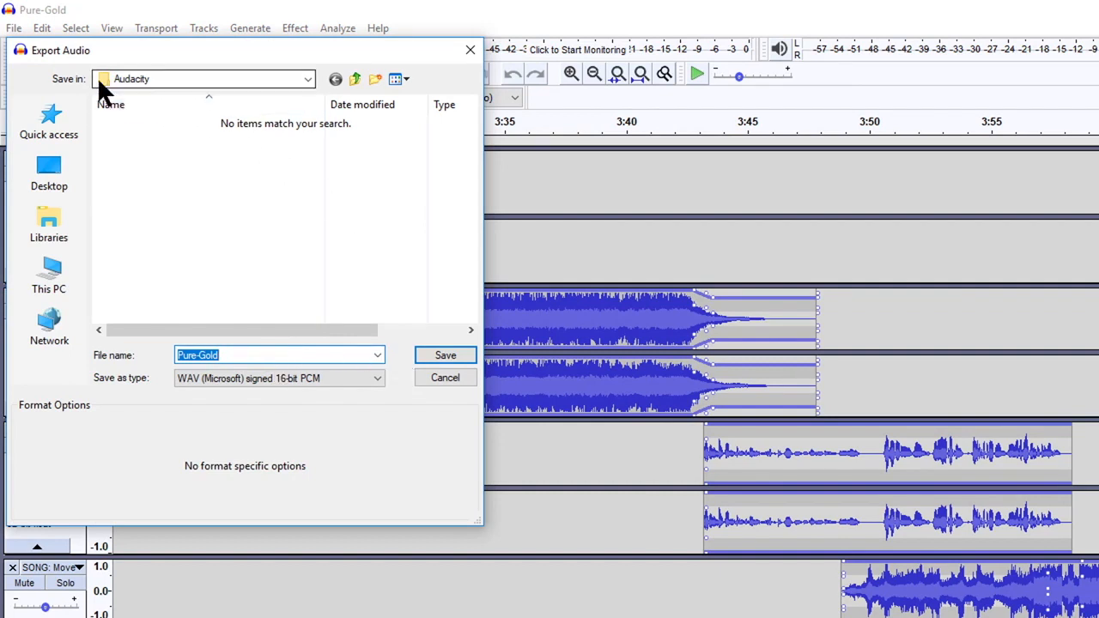
click(186, 82)
click(286, 84)
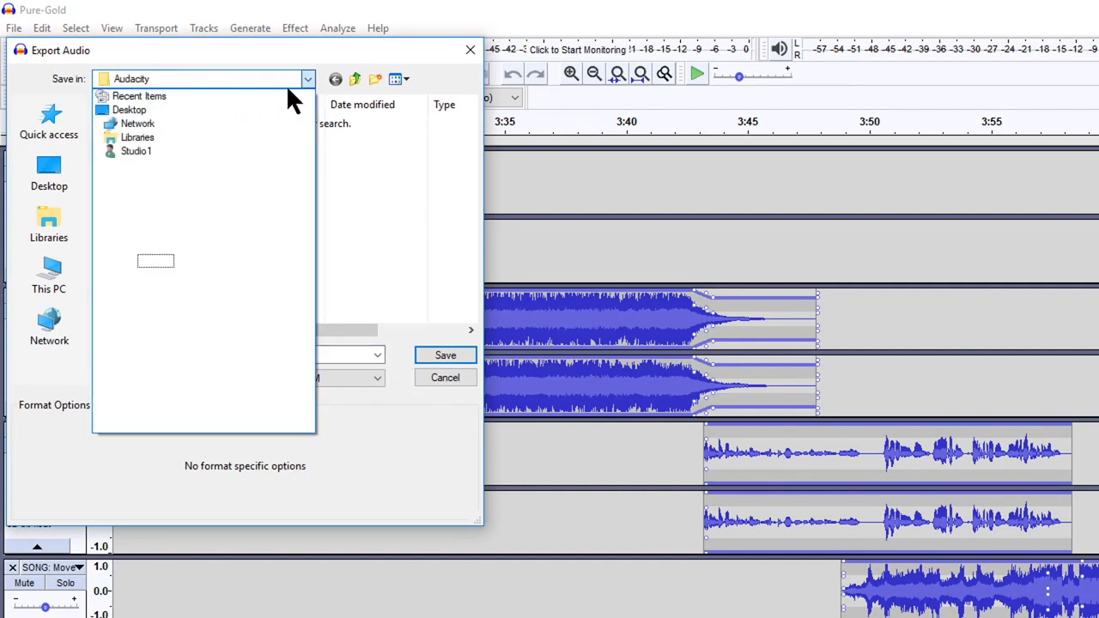
click(134, 104)
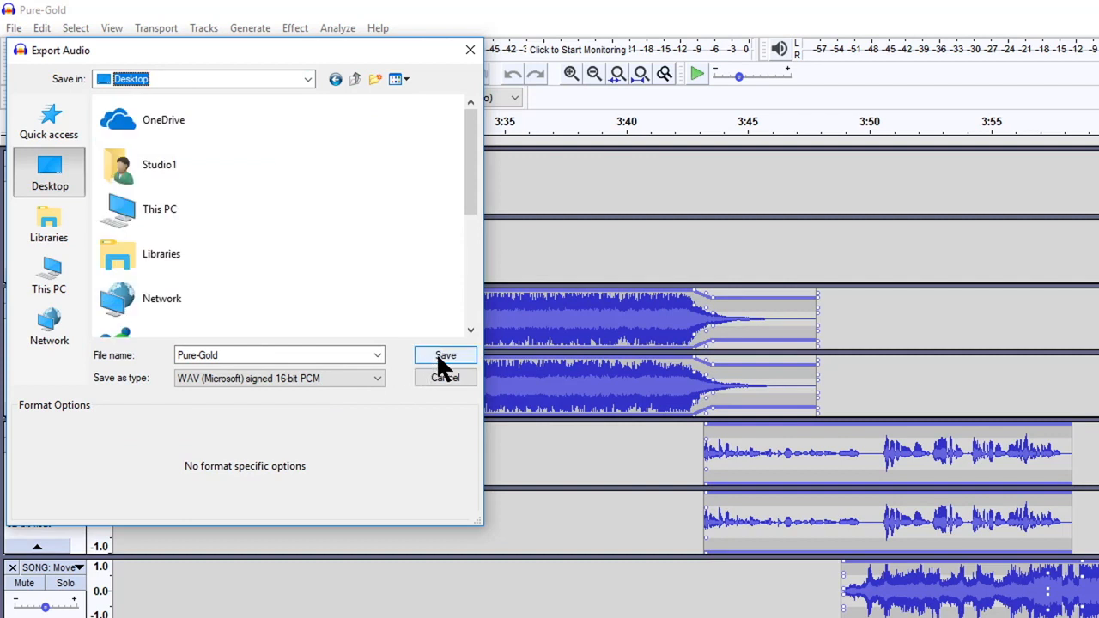
click(444, 357)
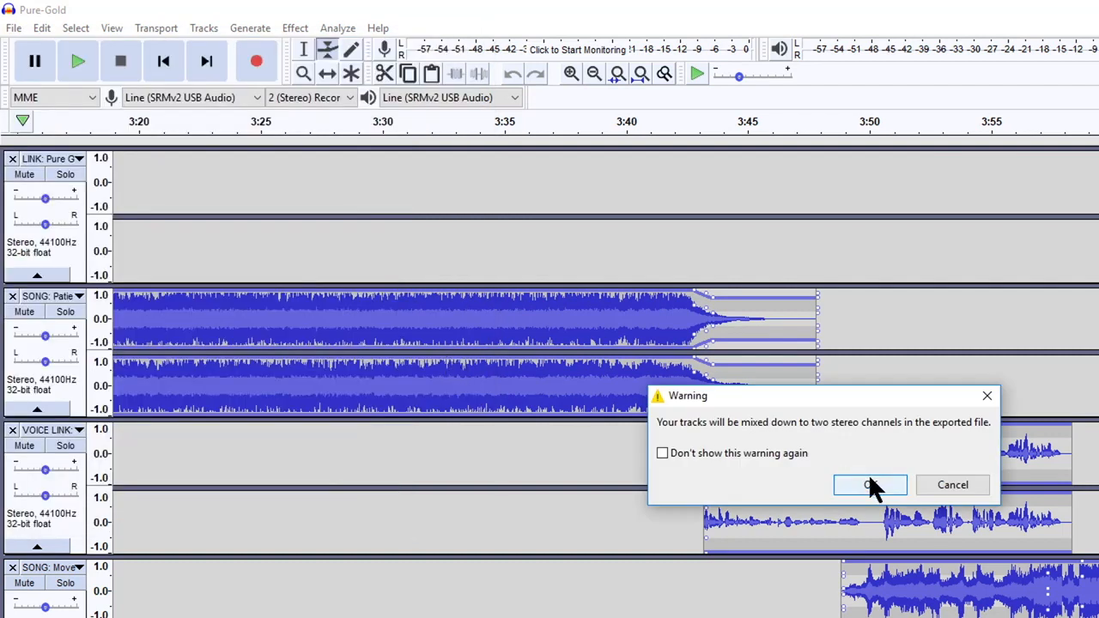
click(870, 485)
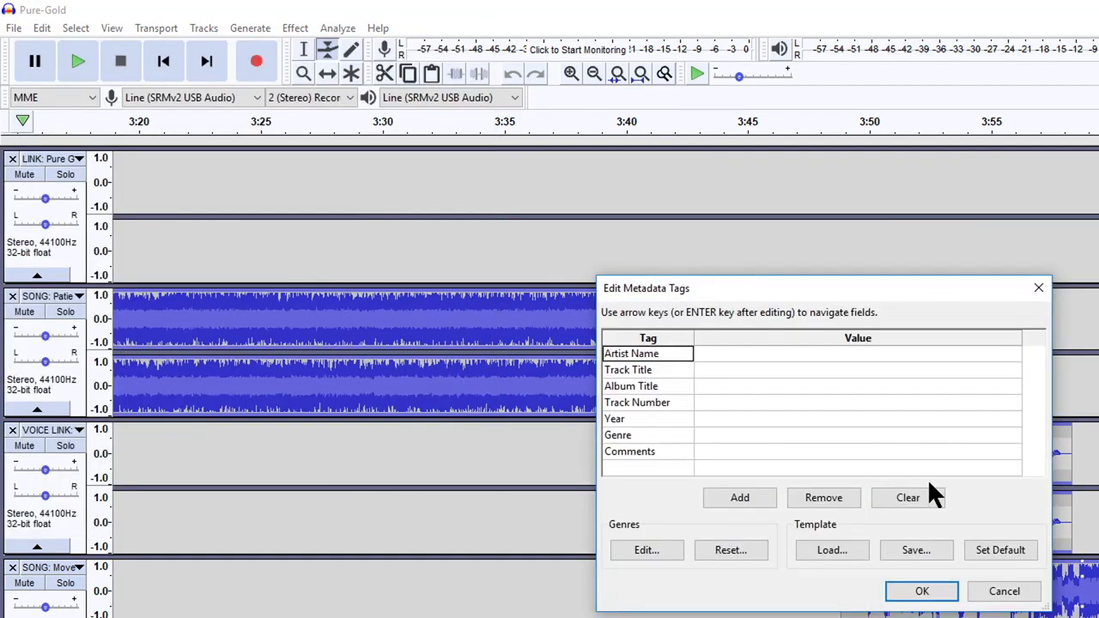
click(923, 594)
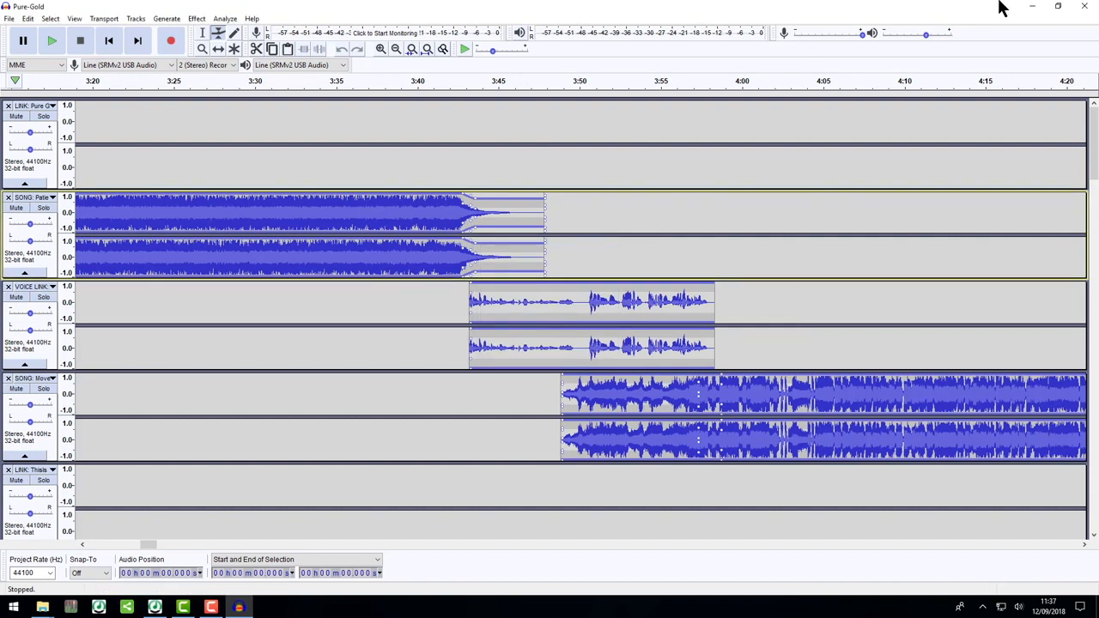
Minimise Audacity, check the exported Pure-Gold audio file's length in its properties on the desktop, and switch to Myriad Playout
click(1033, 6)
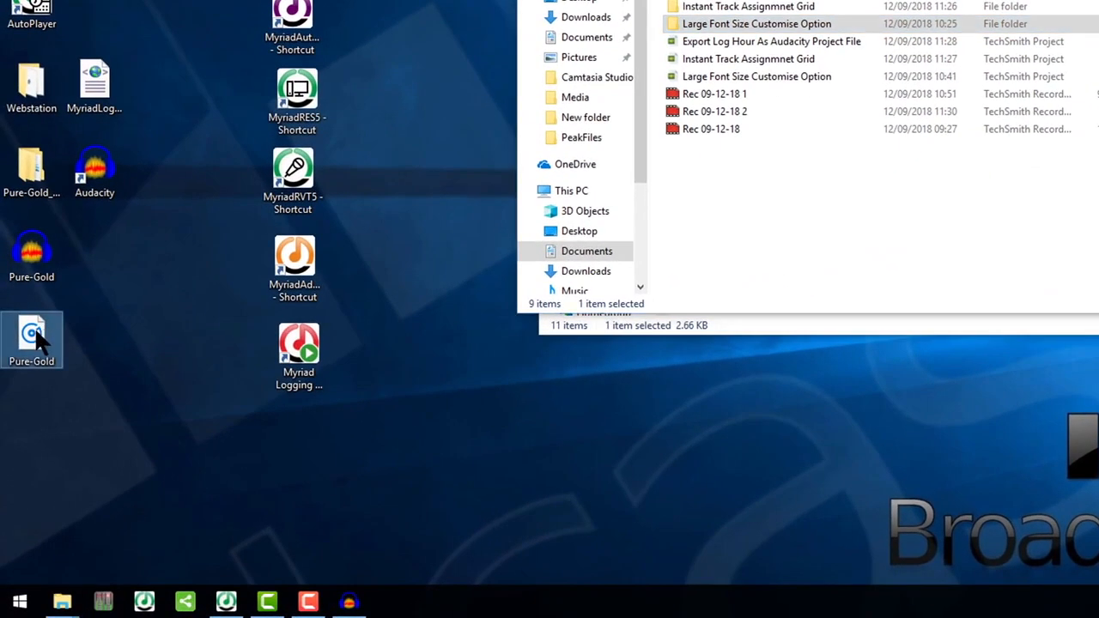
right_click(42, 324)
click(77, 323)
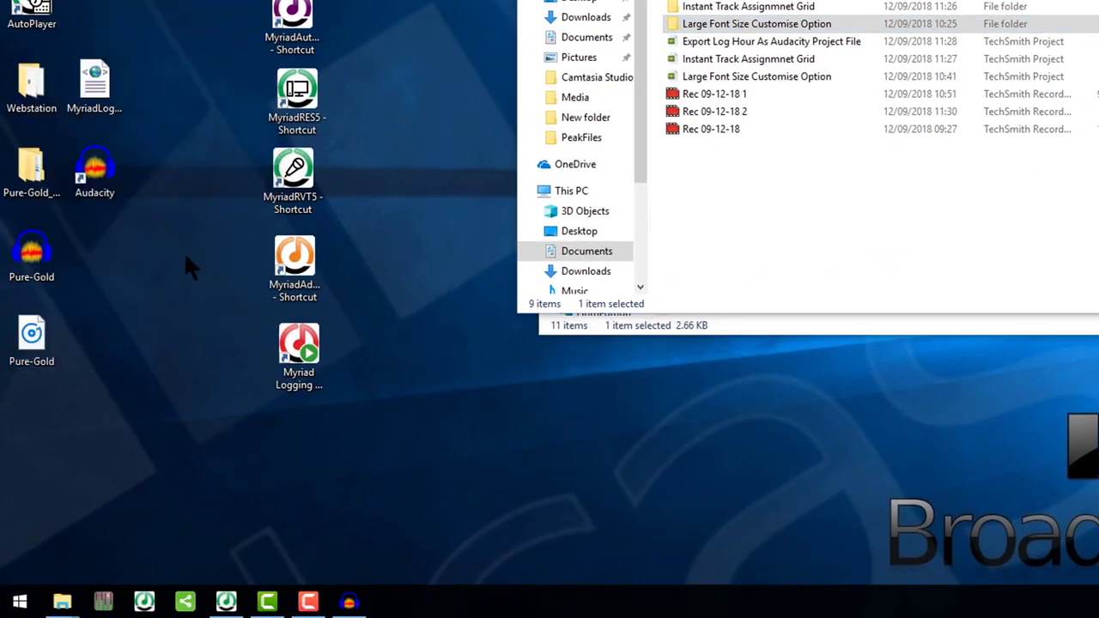
click(151, 193)
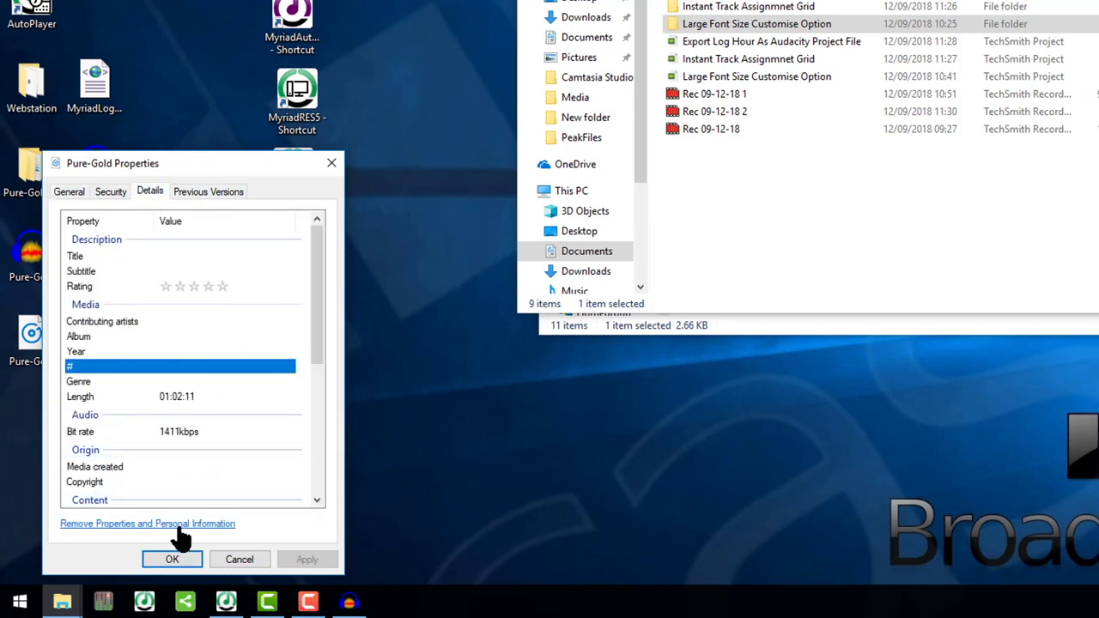
click(172, 559)
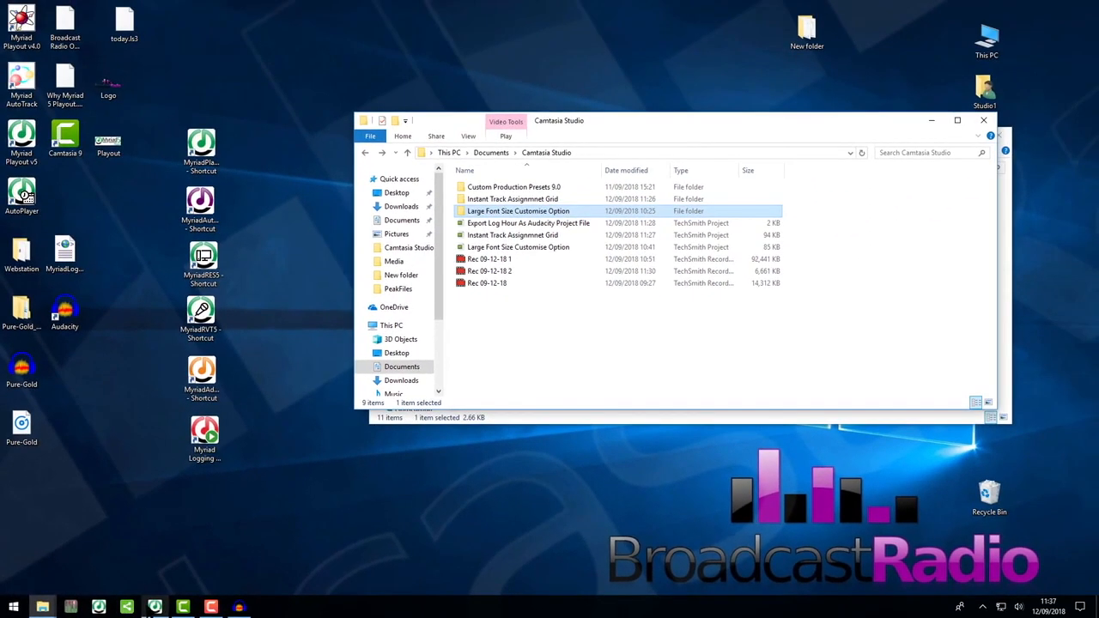
click(161, 607)
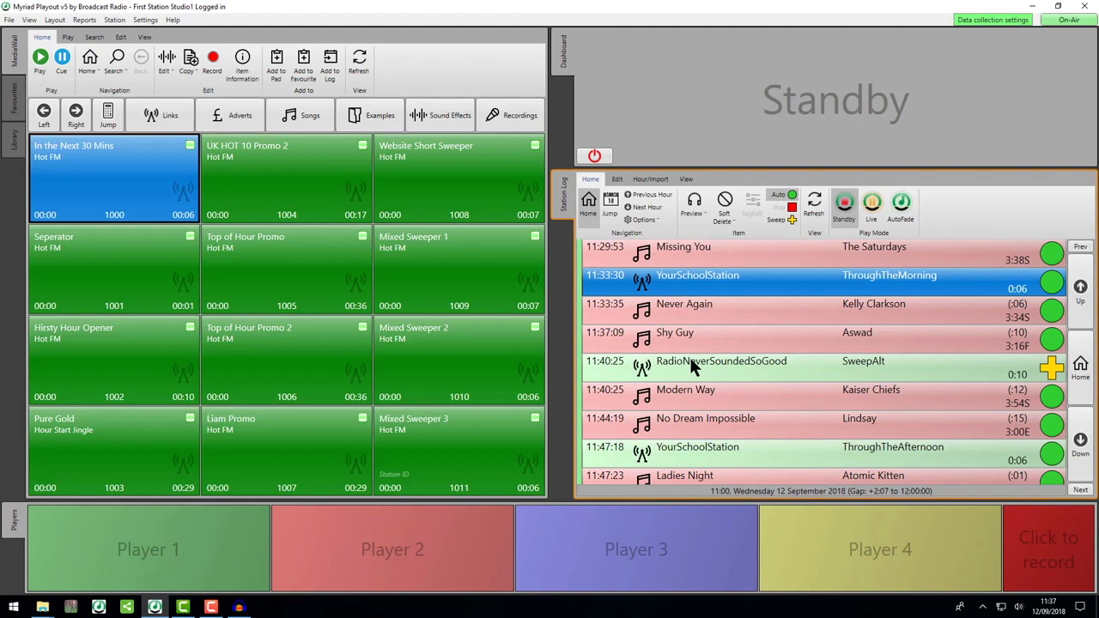